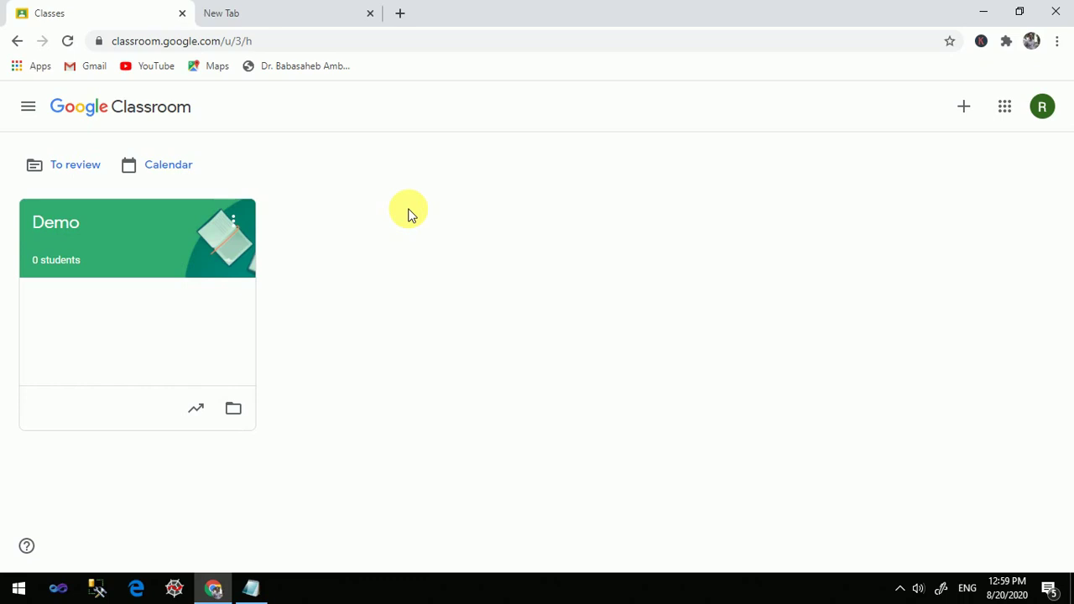
Bring the 'g class' Notepad login notes to the front from the taskbar
click(256, 587)
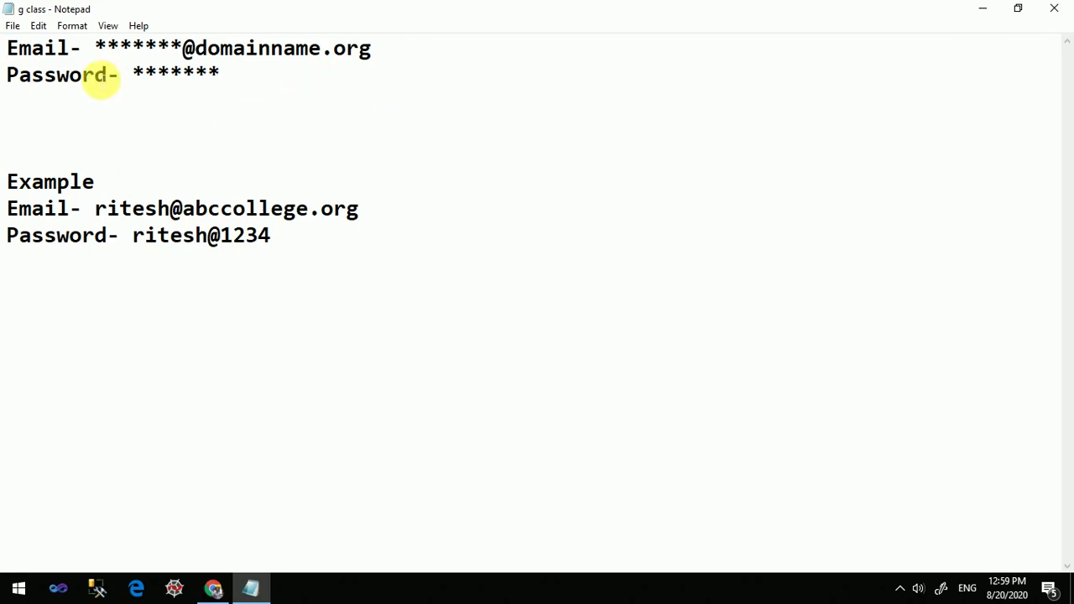
Add blank lines above the Example block in the 'g class' note and highlight the example email
click(44, 164)
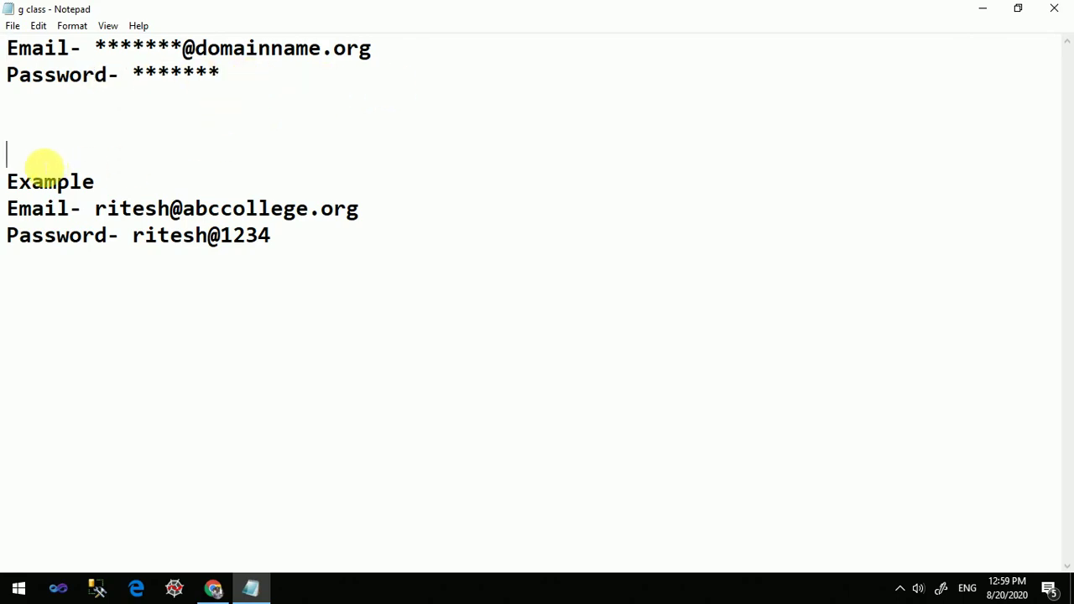
key(Return)
key(Return)
key(Return)
key(Return)
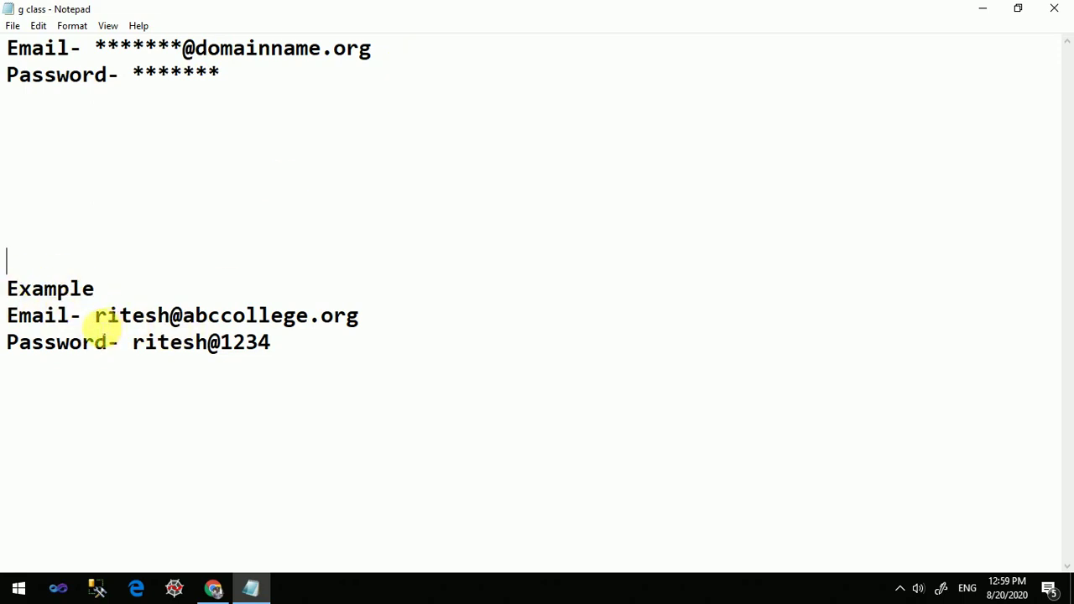
drag(96, 319, 377, 319)
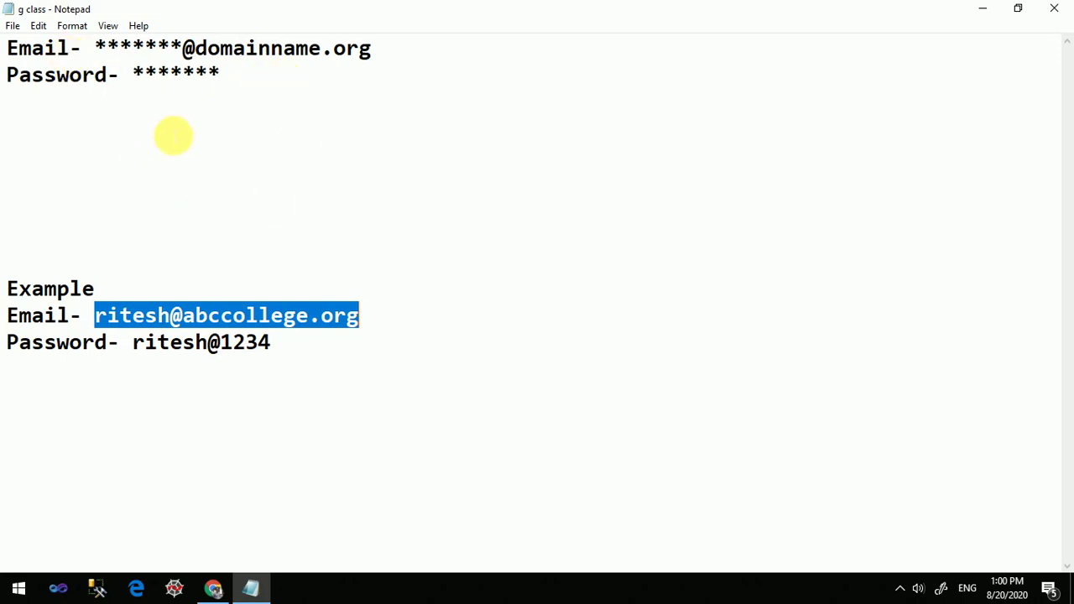
click(407, 328)
drag(408, 328, 206, 343)
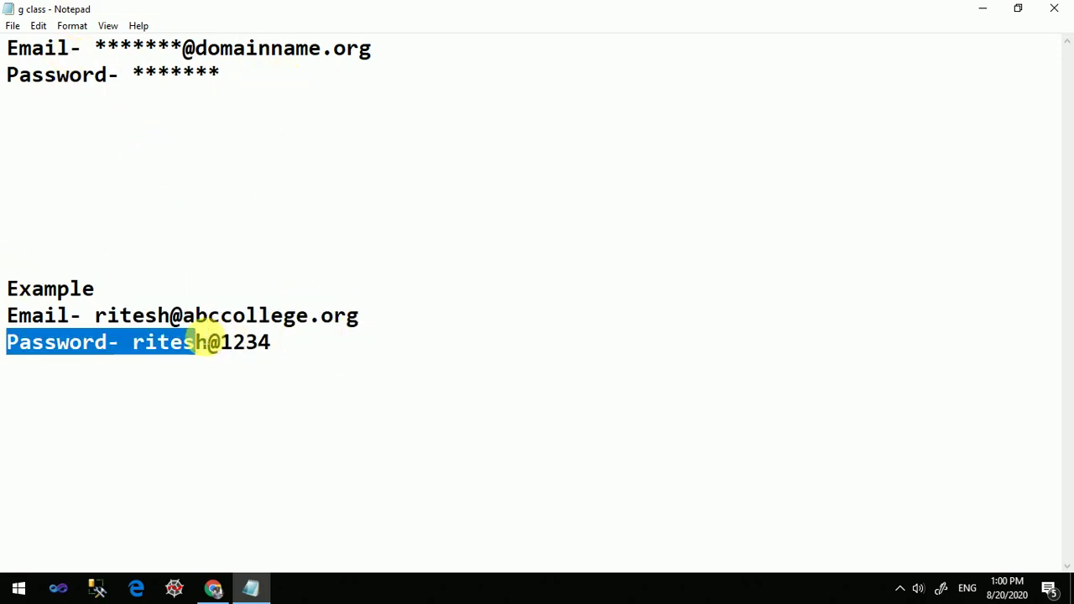
drag(401, 328, 10, 316)
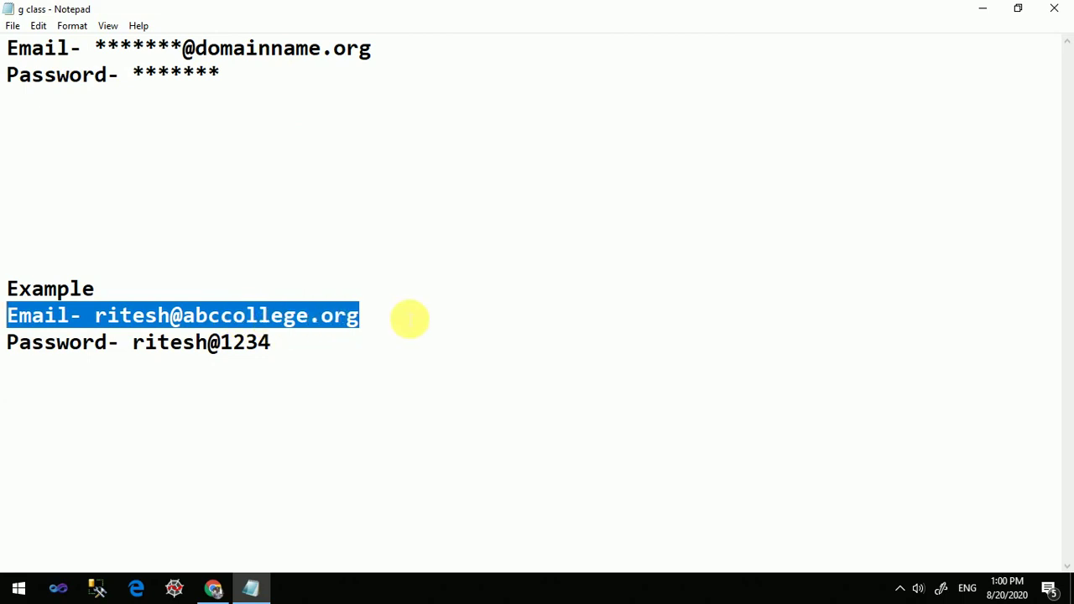
drag(328, 352, 8, 342)
click(330, 361)
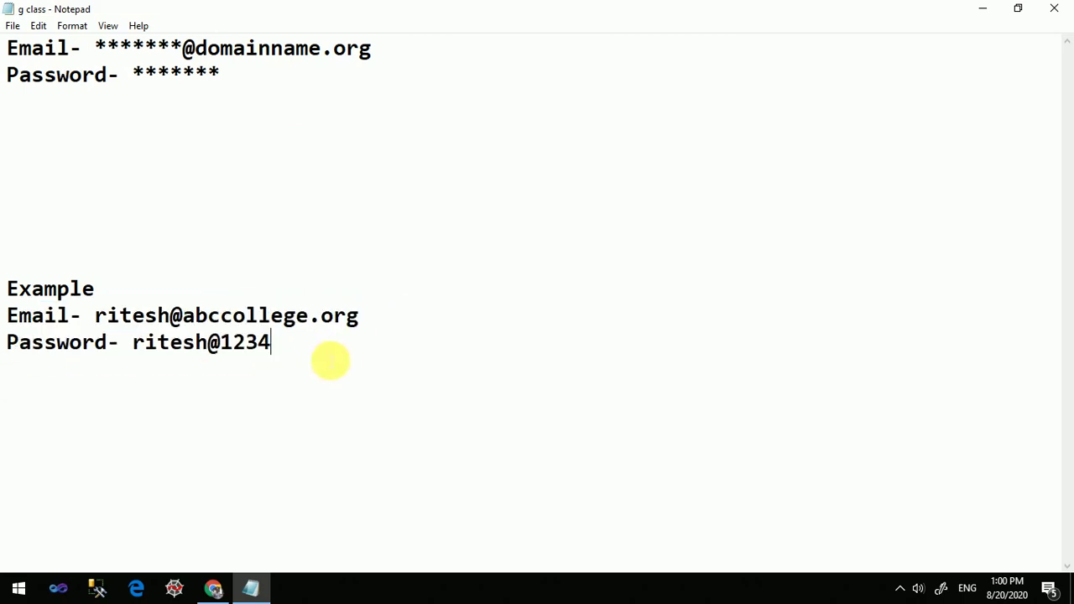
drag(131, 344, 305, 363)
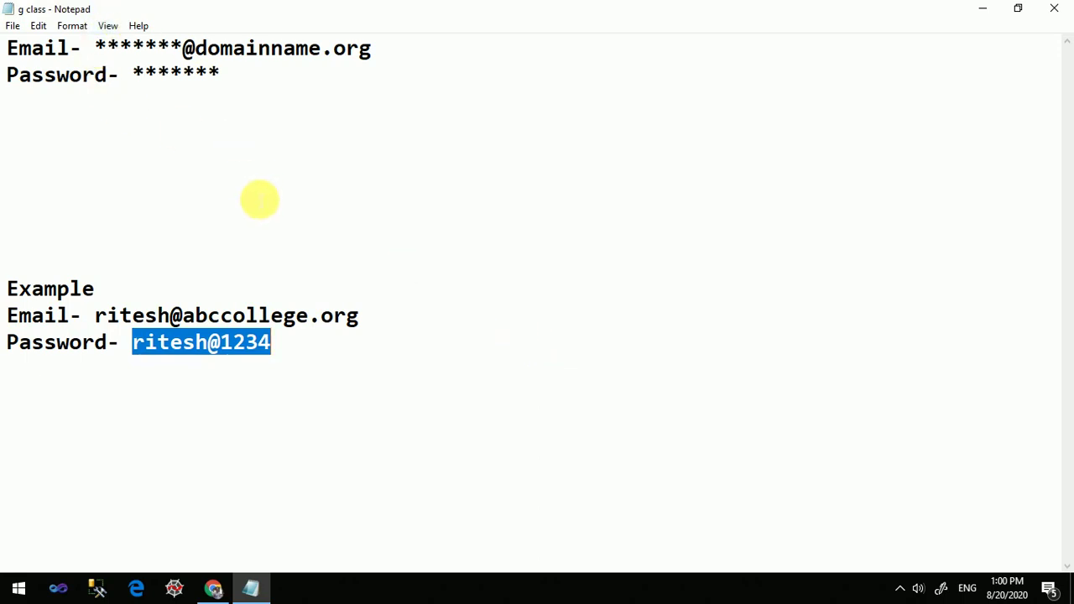
click(215, 588)
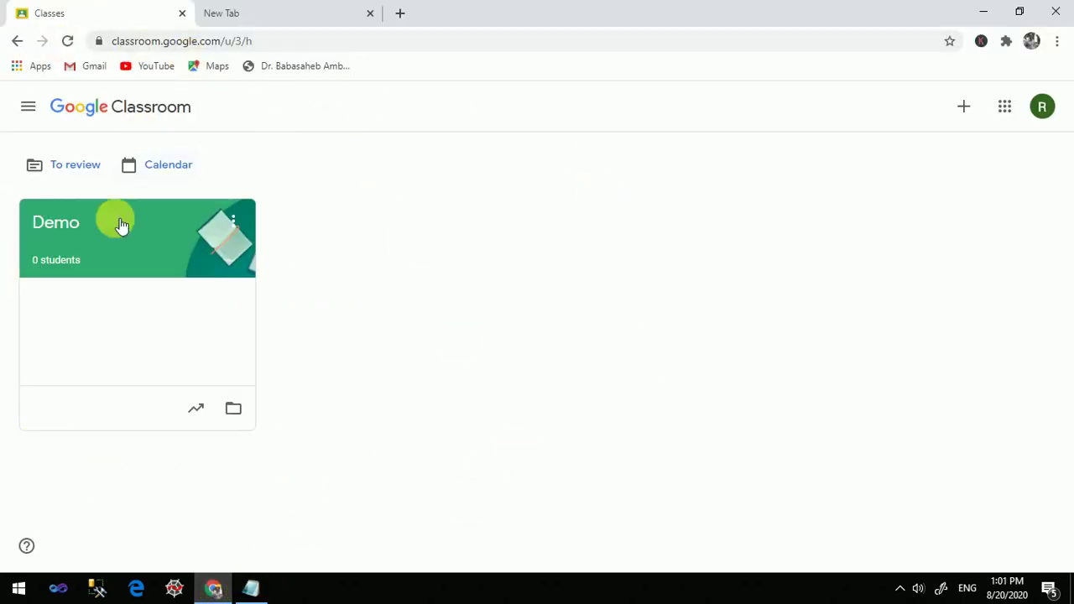
Open the Demo class's People list in Classroom, then switch to the empty New Tab
click(50, 225)
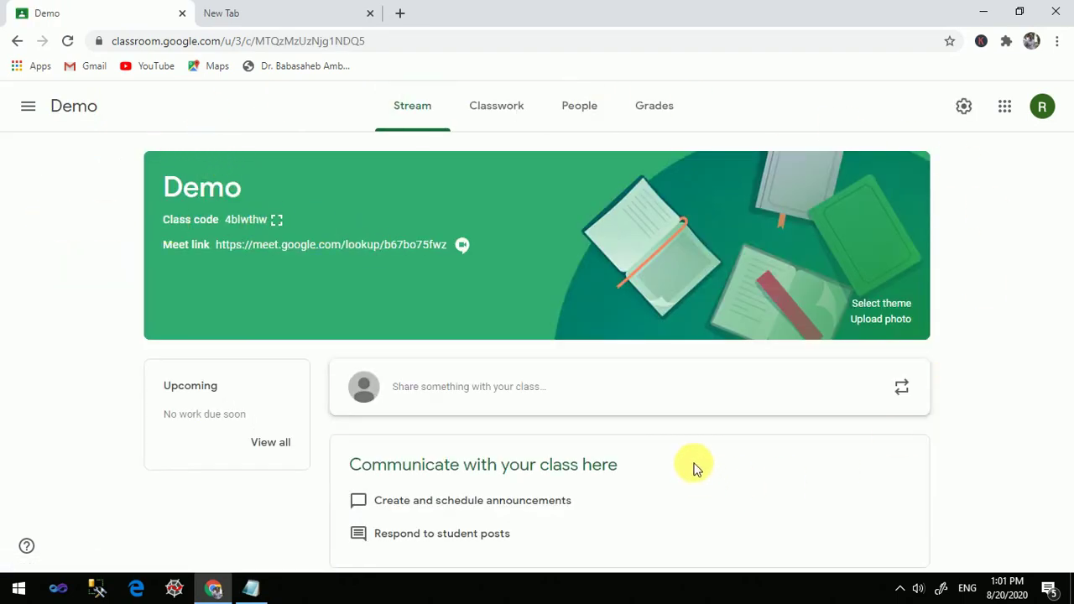
click(580, 112)
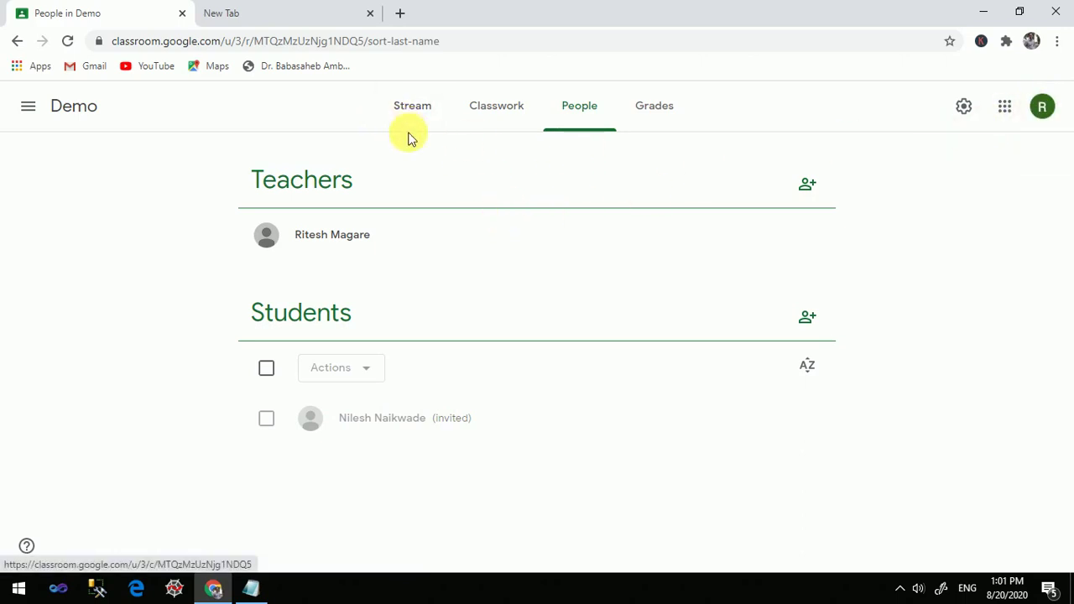
click(283, 20)
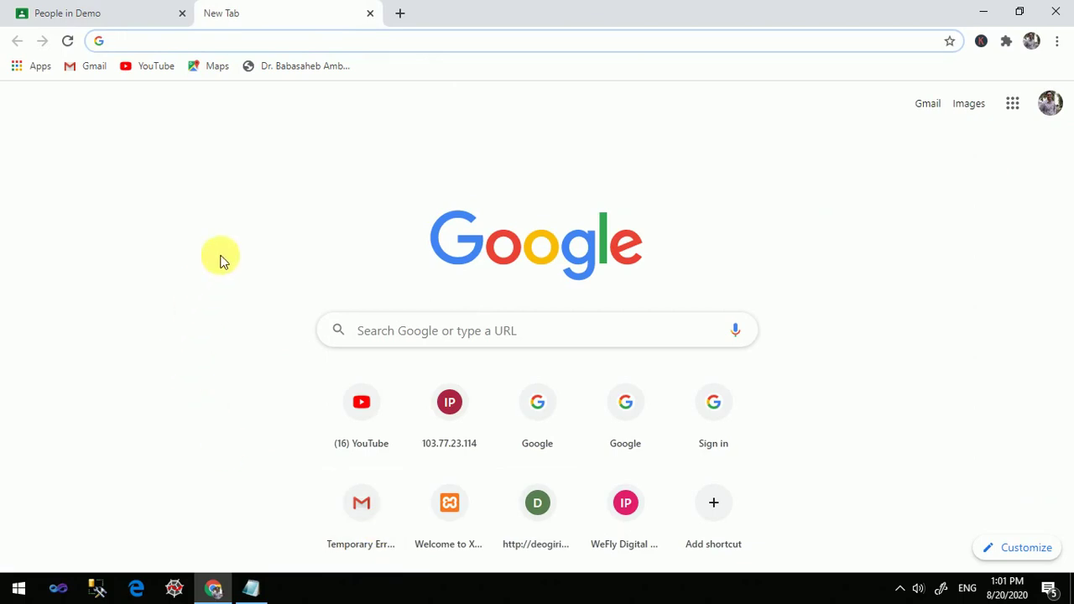
click(1052, 111)
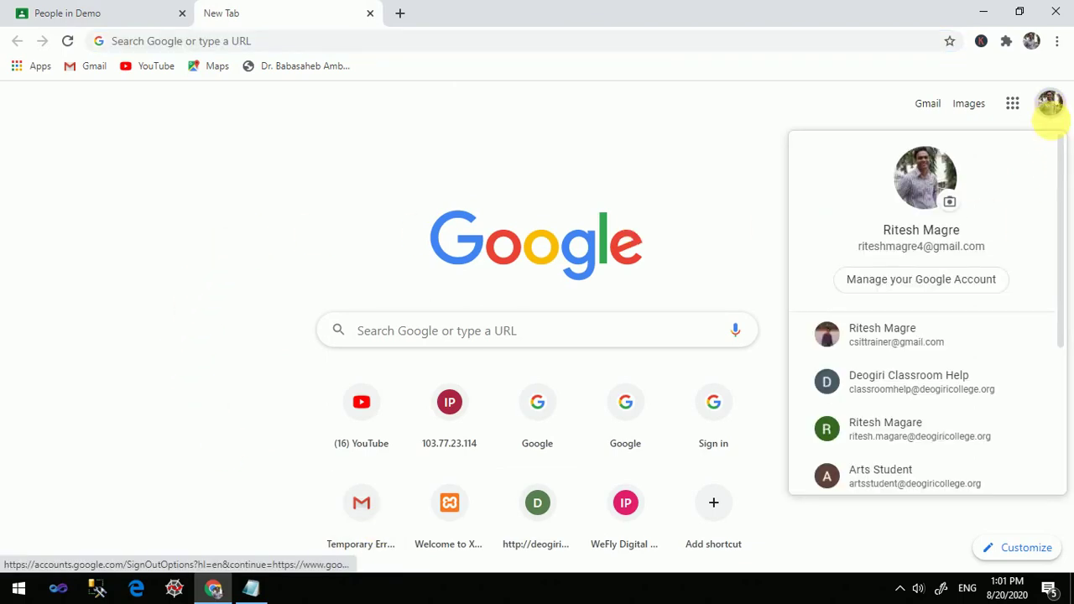
drag(1065, 300, 1067, 426)
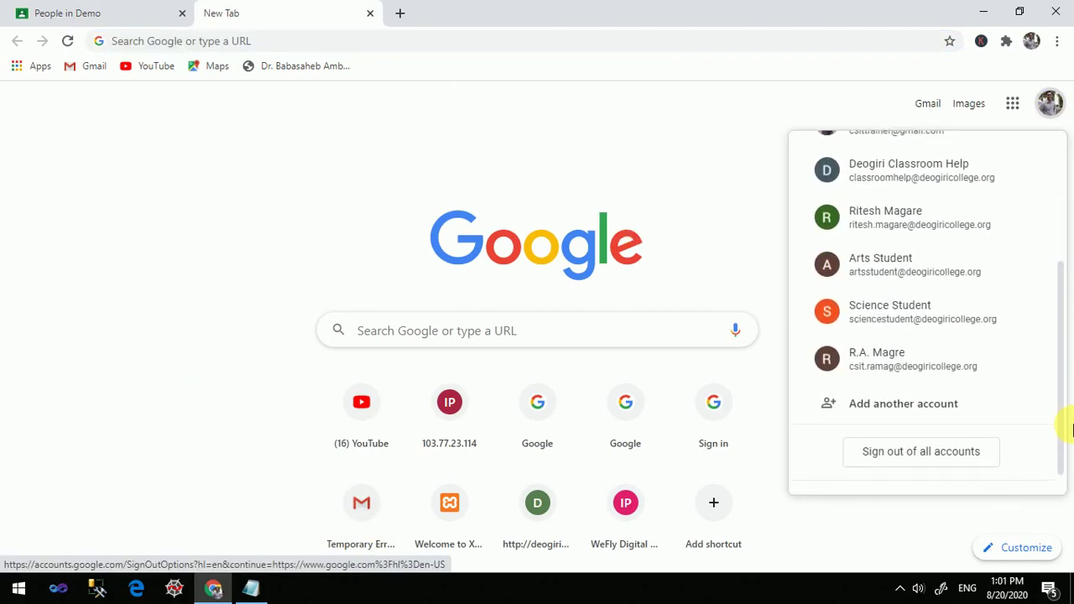
click(894, 408)
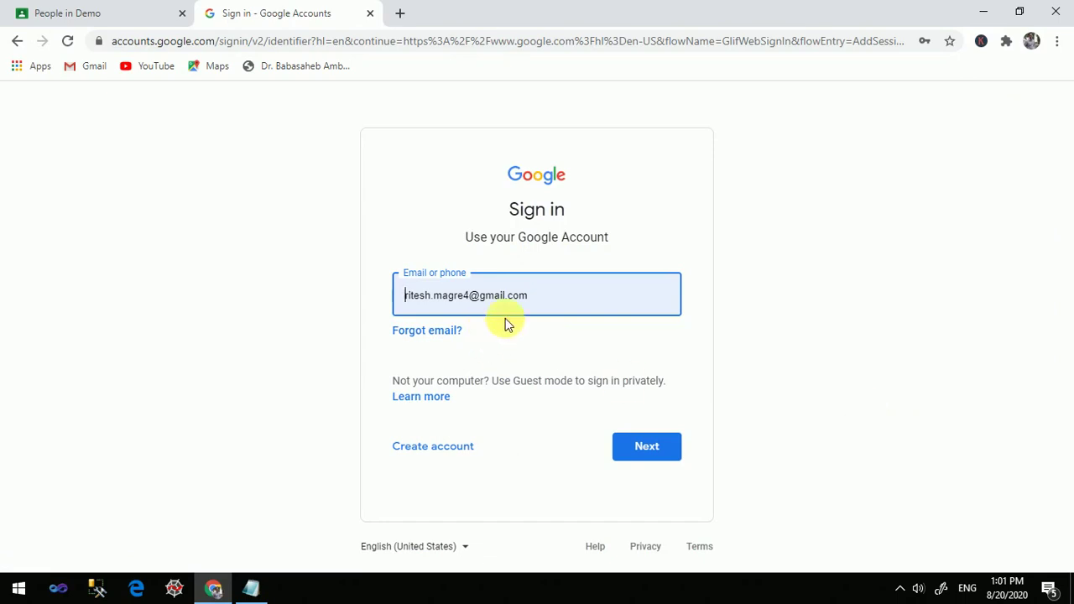
Sign in with the student's college email address and the account password
triple_click(577, 305)
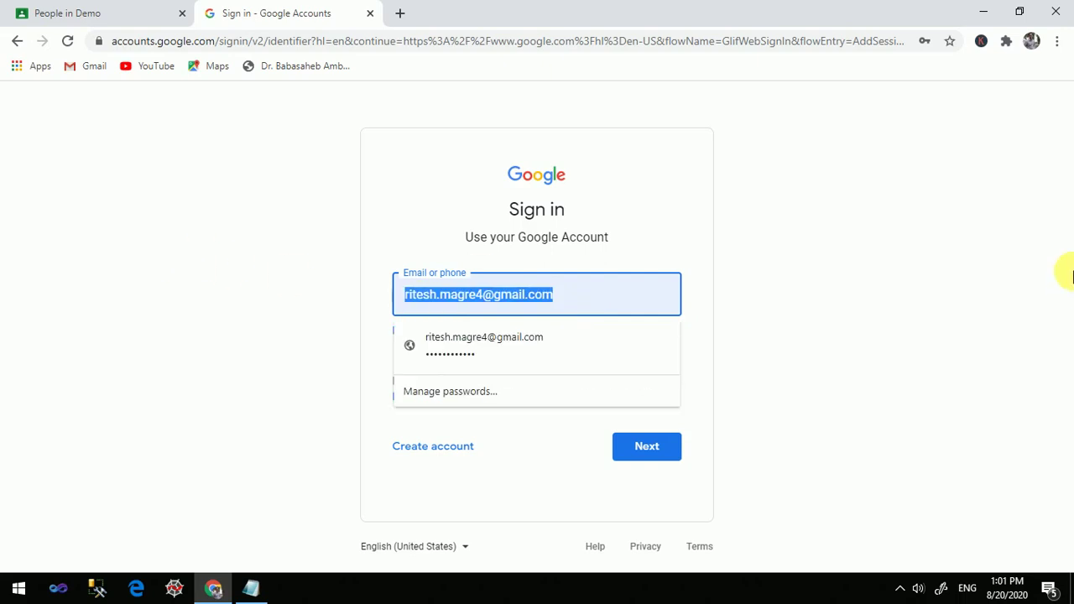
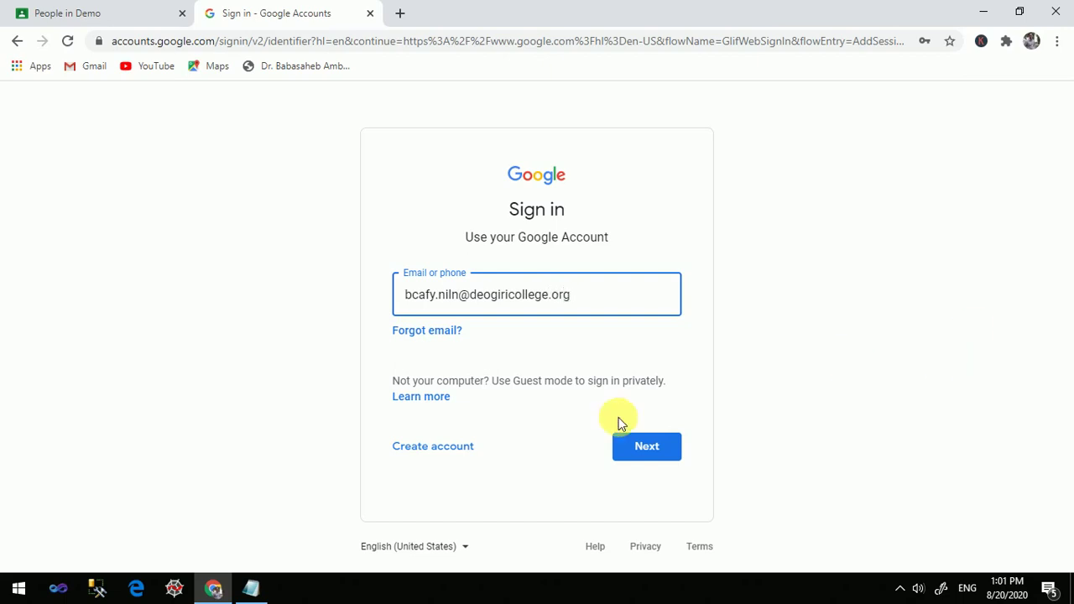
click(648, 447)
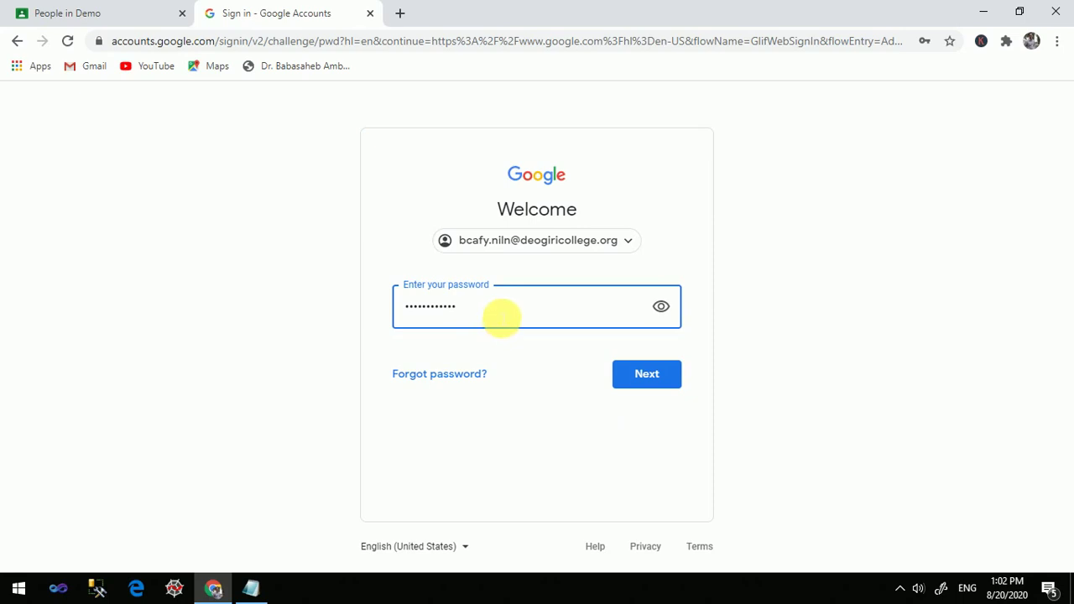
drag(502, 317, 301, 302)
text(*)
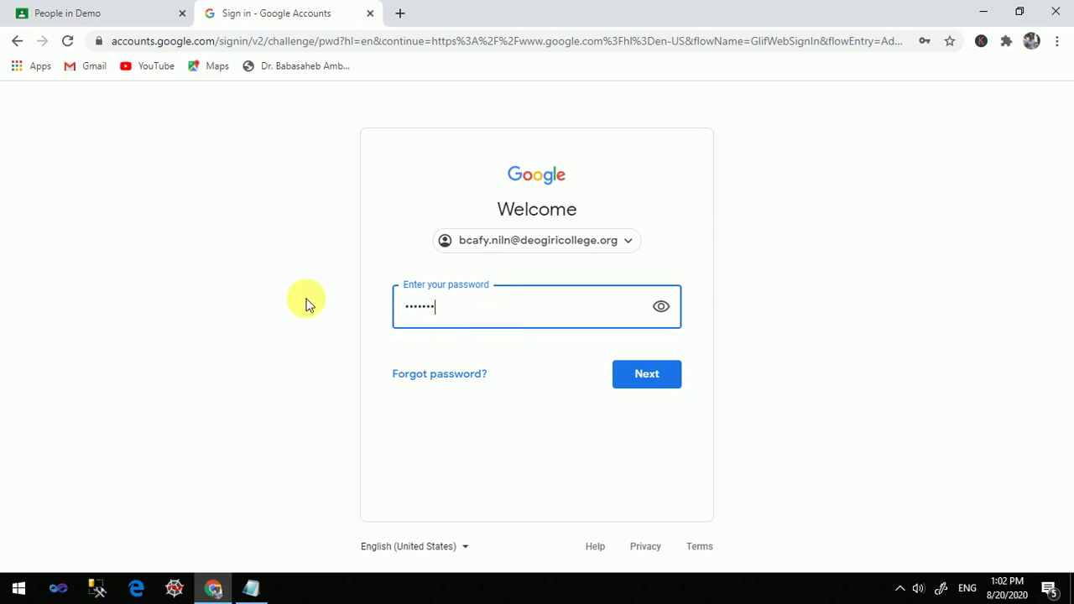
click(640, 379)
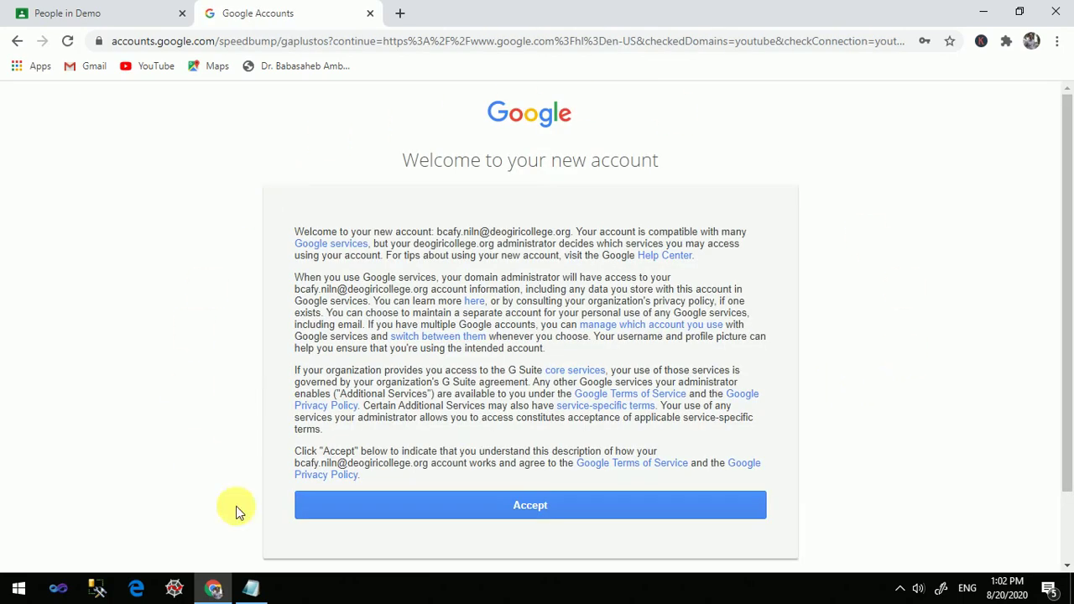
Accept the new account's terms, then enter and confirm a new password
click(520, 505)
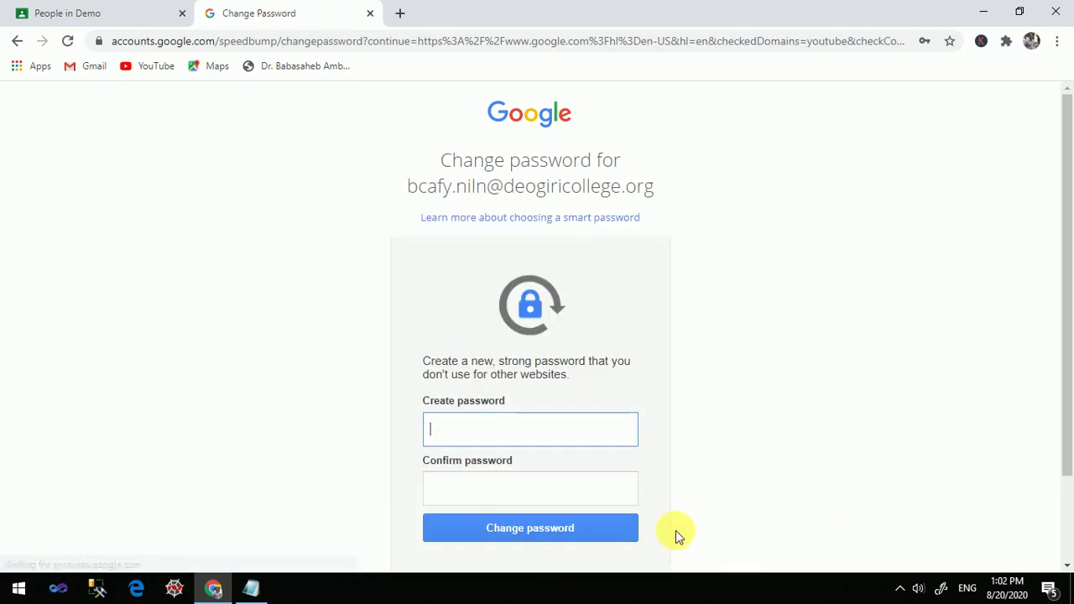
drag(1068, 366, 1067, 438)
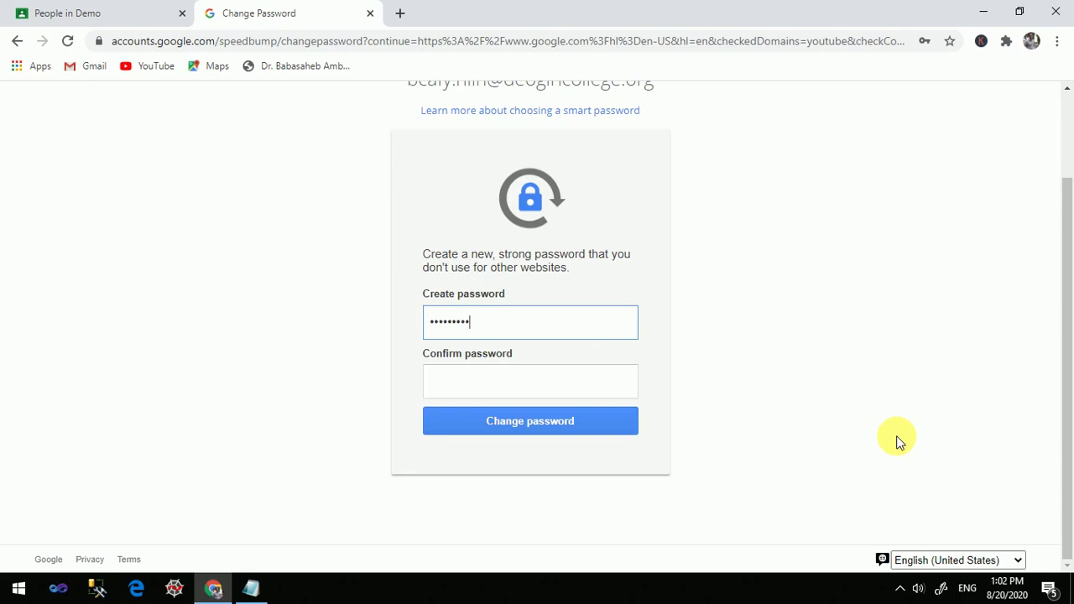
click(523, 386)
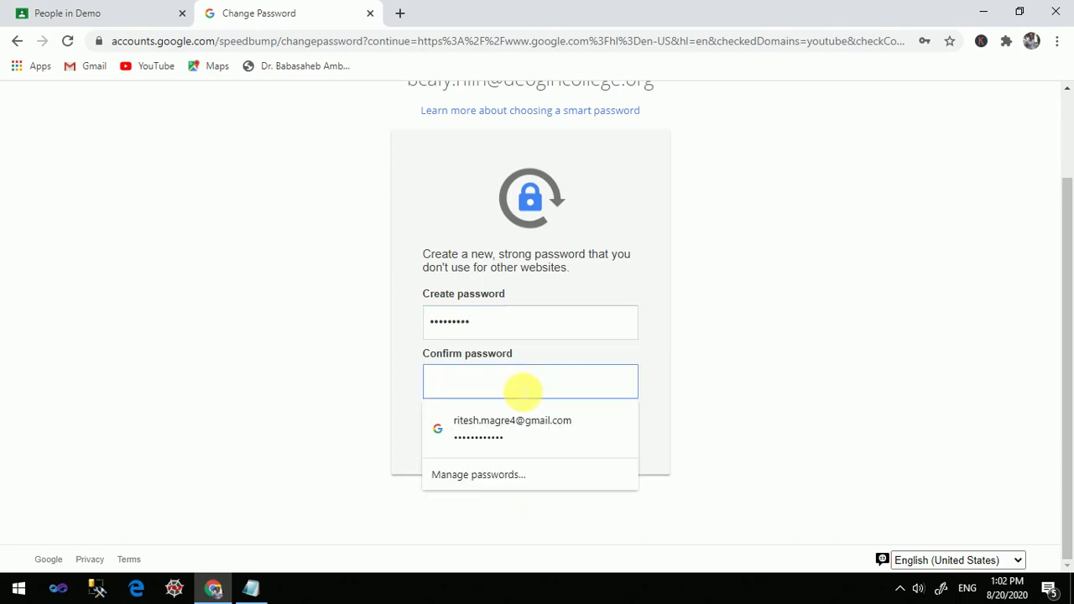
text(••)
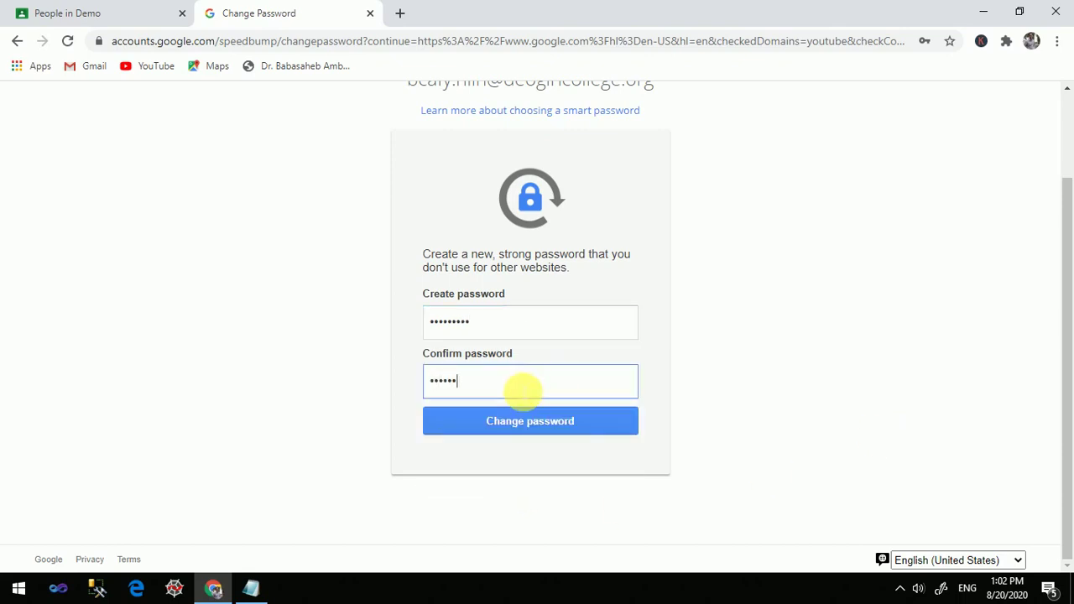
click(571, 422)
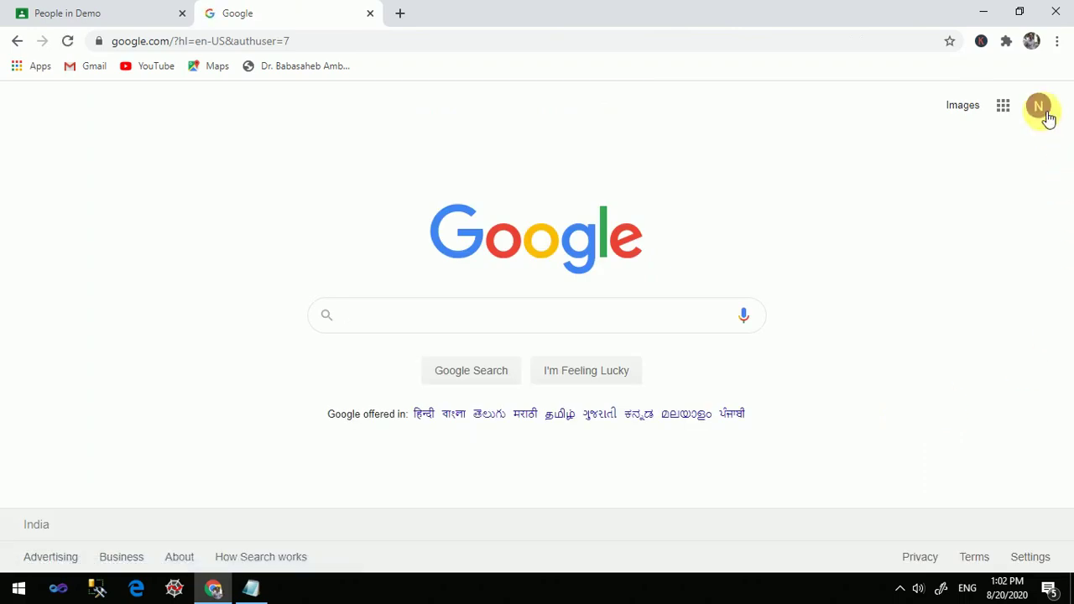
Check the signed-in account, then launch Classroom from the Google apps grid
click(1038, 109)
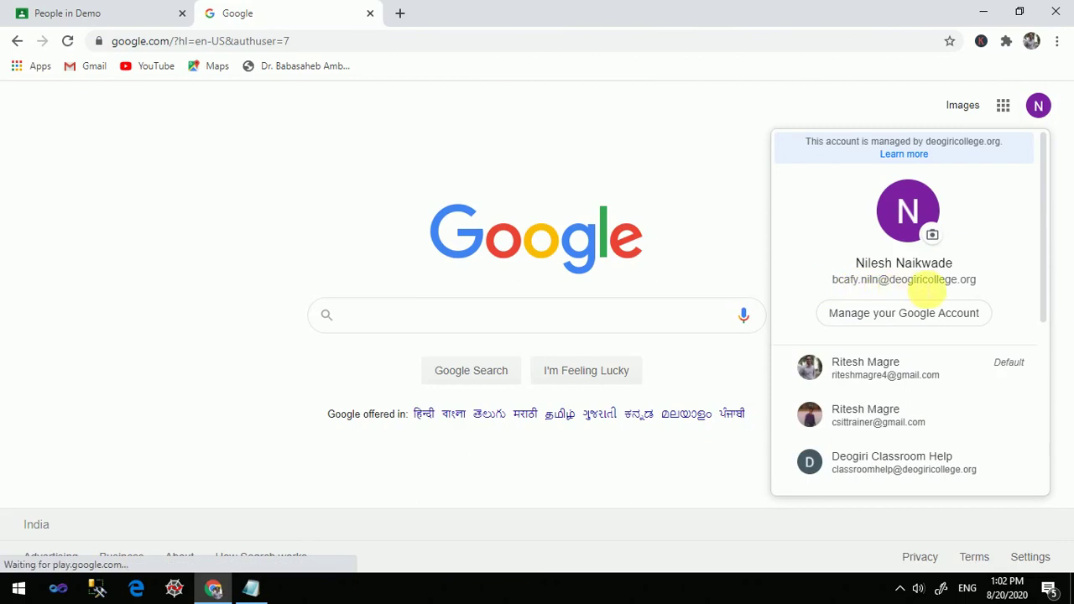
click(1007, 111)
click(1010, 113)
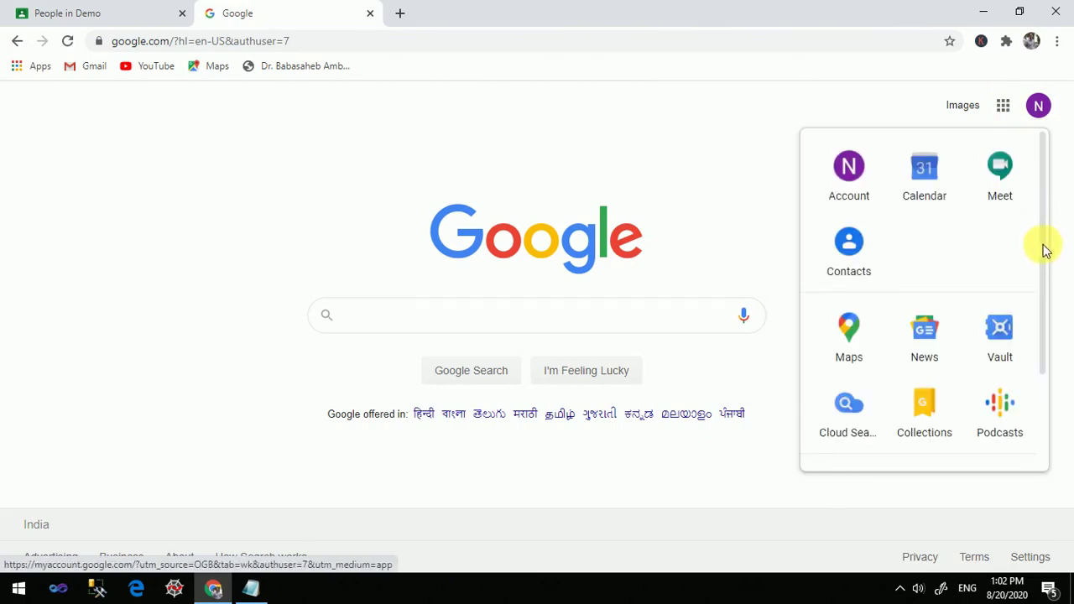
drag(1045, 249, 1055, 354)
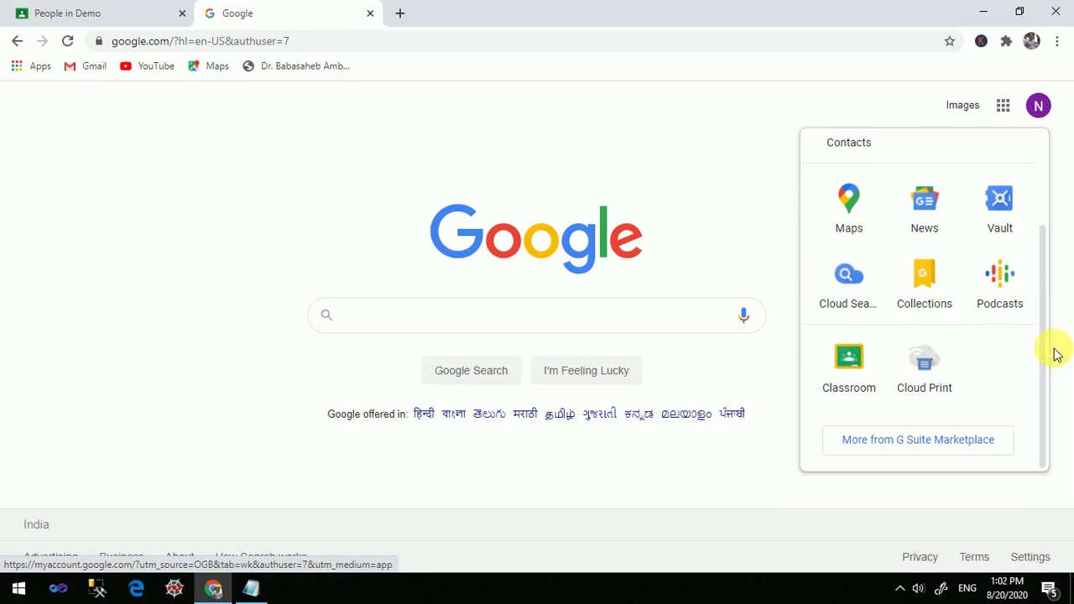
click(849, 384)
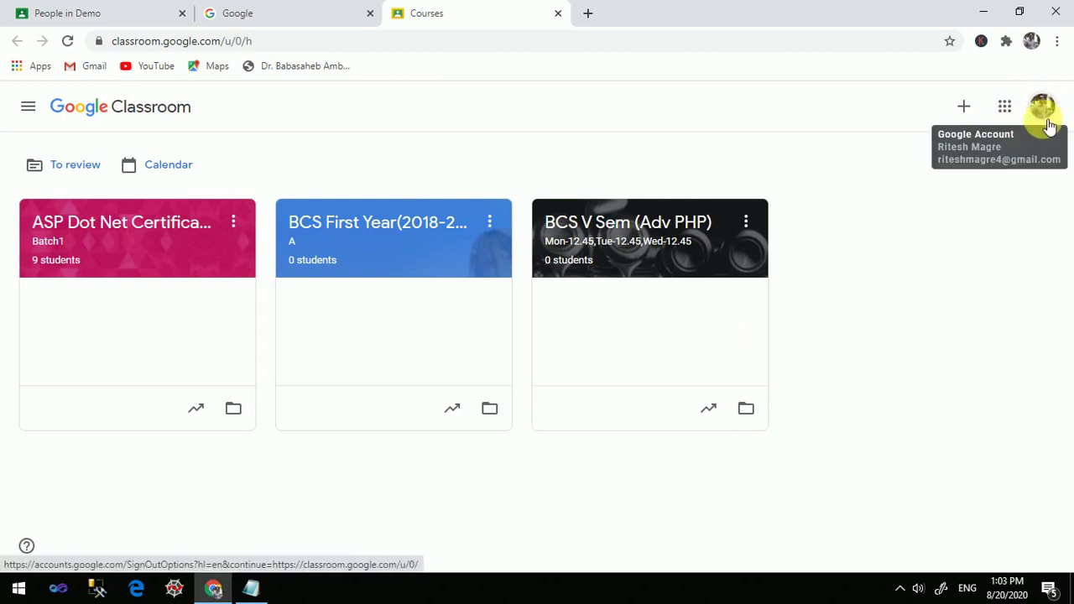
Switch Google Classroom to the student's college account
click(1045, 112)
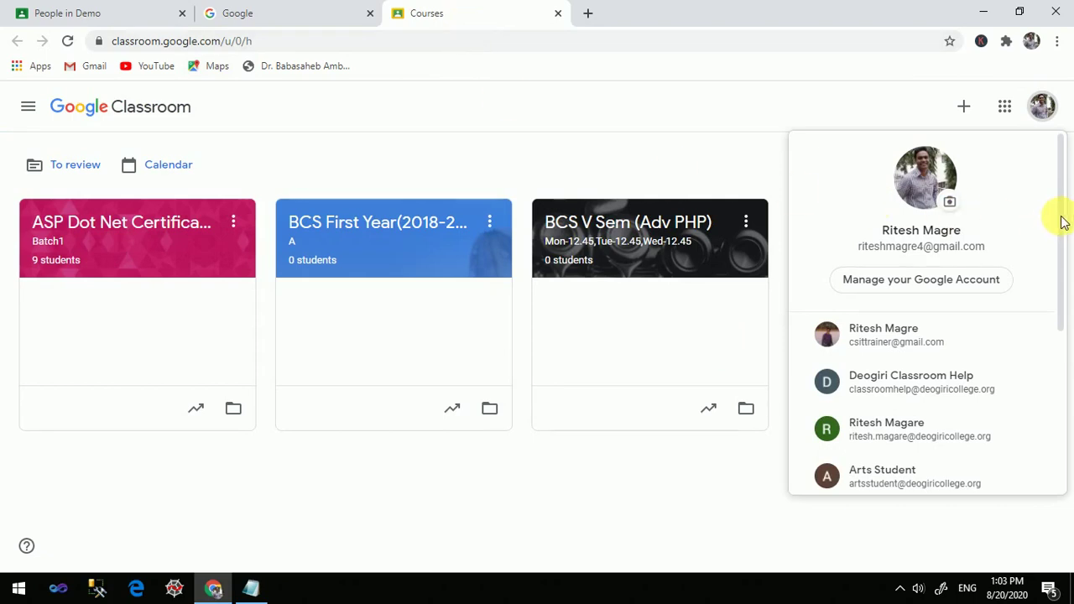
scroll(1058, 252, down, 3)
drag(1061, 291, 1062, 368)
click(897, 360)
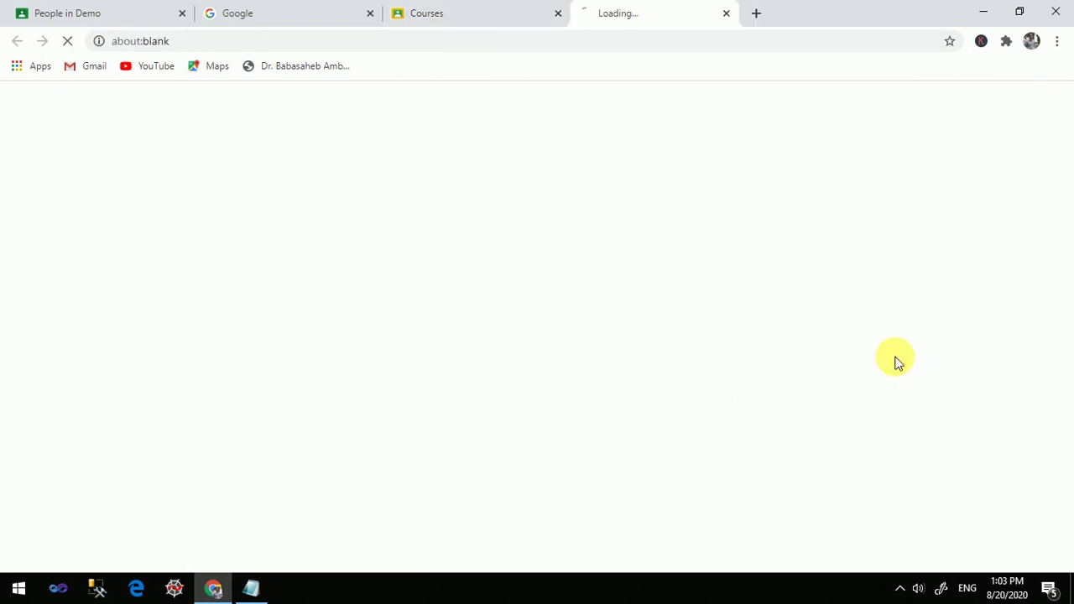
Close the leftover Courses and Google home page tabs
click(445, 14)
click(558, 13)
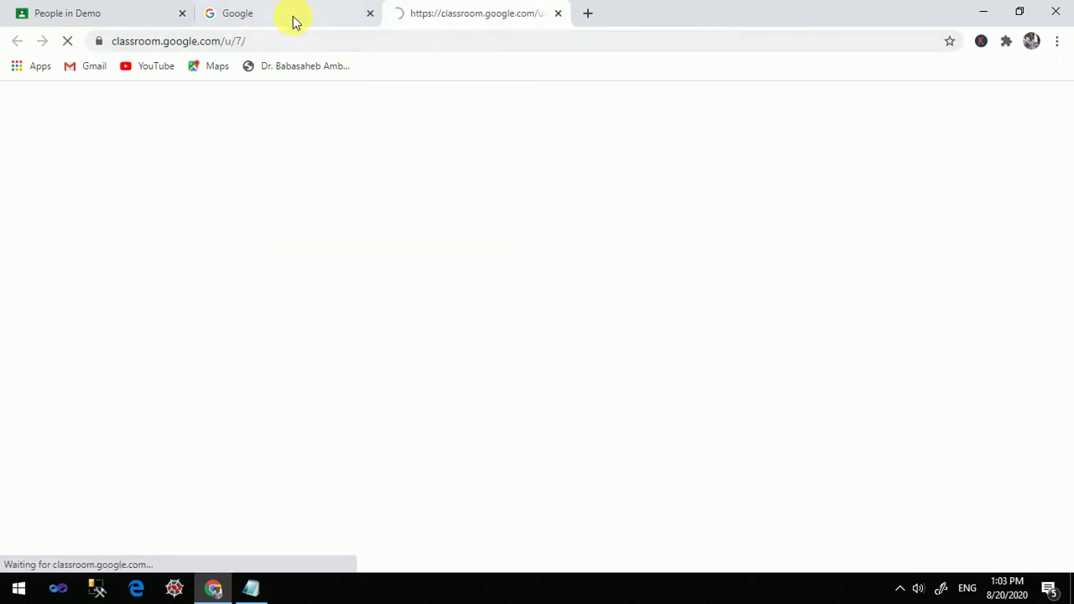
click(347, 24)
click(369, 15)
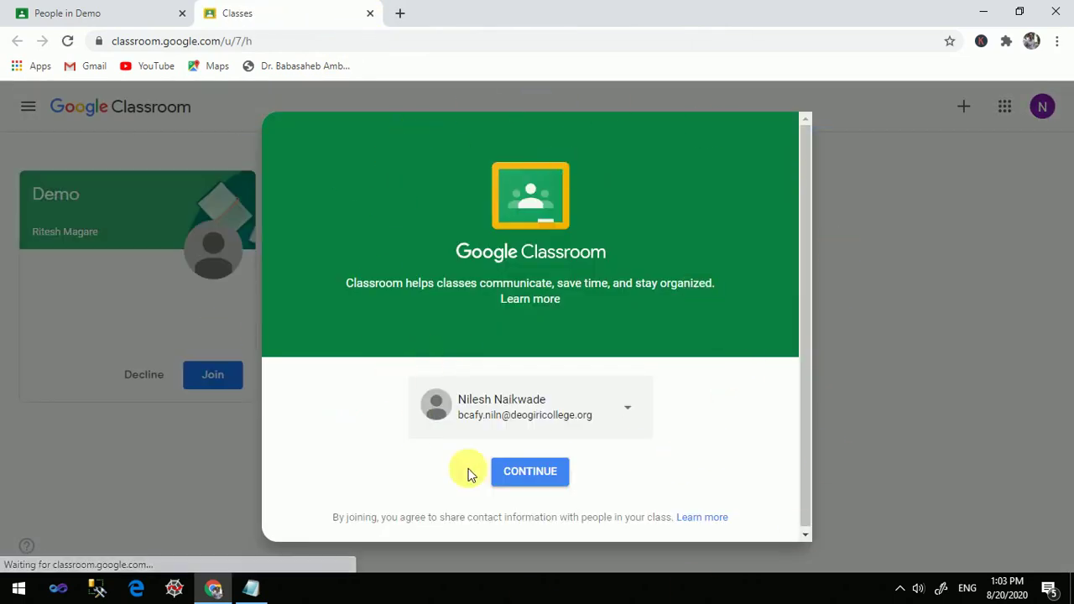
Continue with the student account, choose the student role, and join the Demo class
click(541, 482)
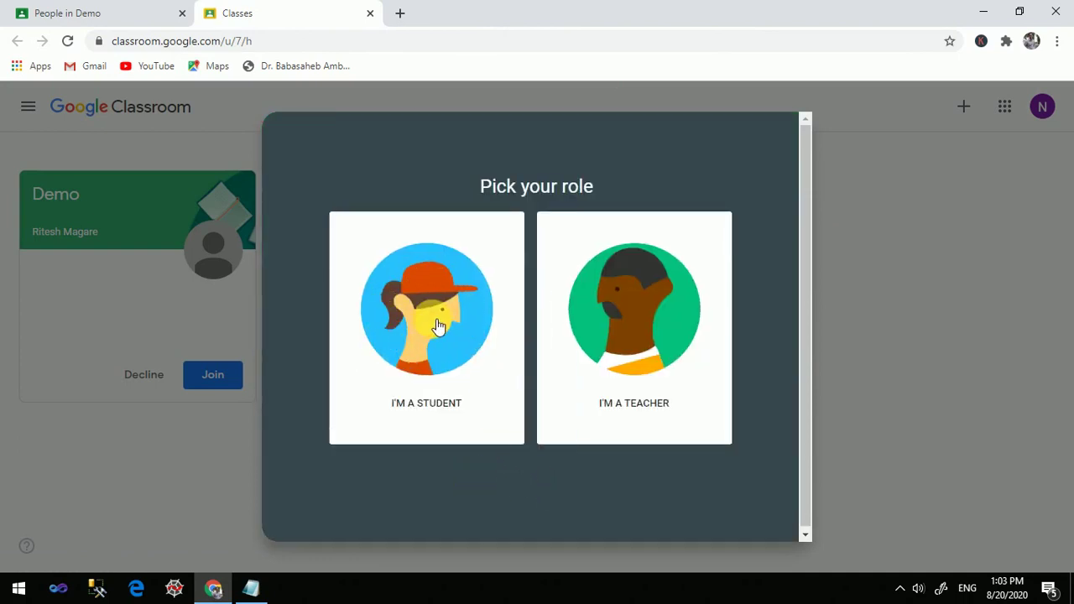
click(432, 326)
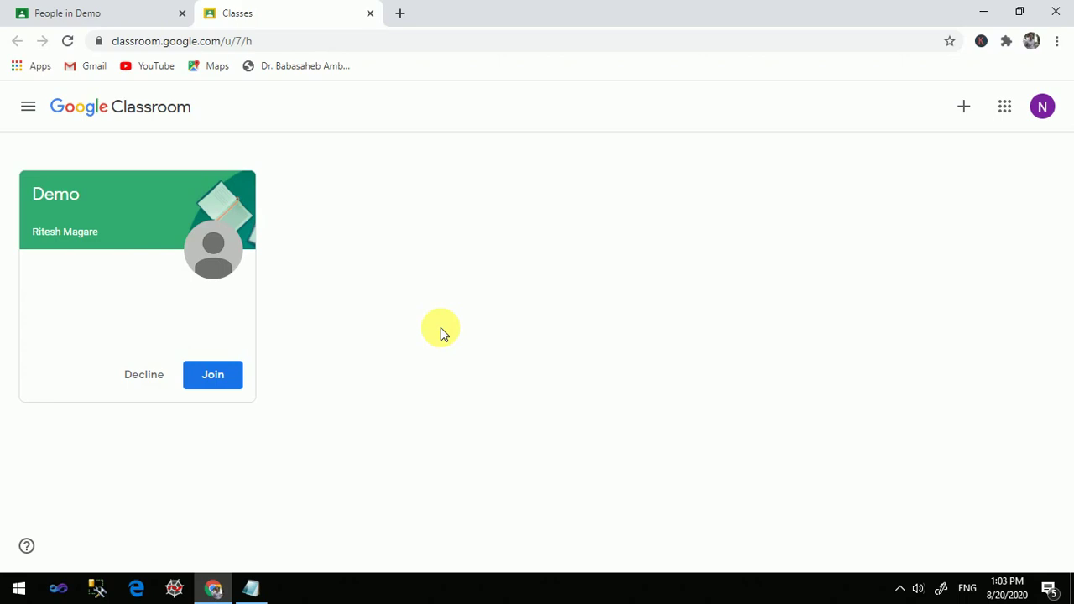
click(208, 380)
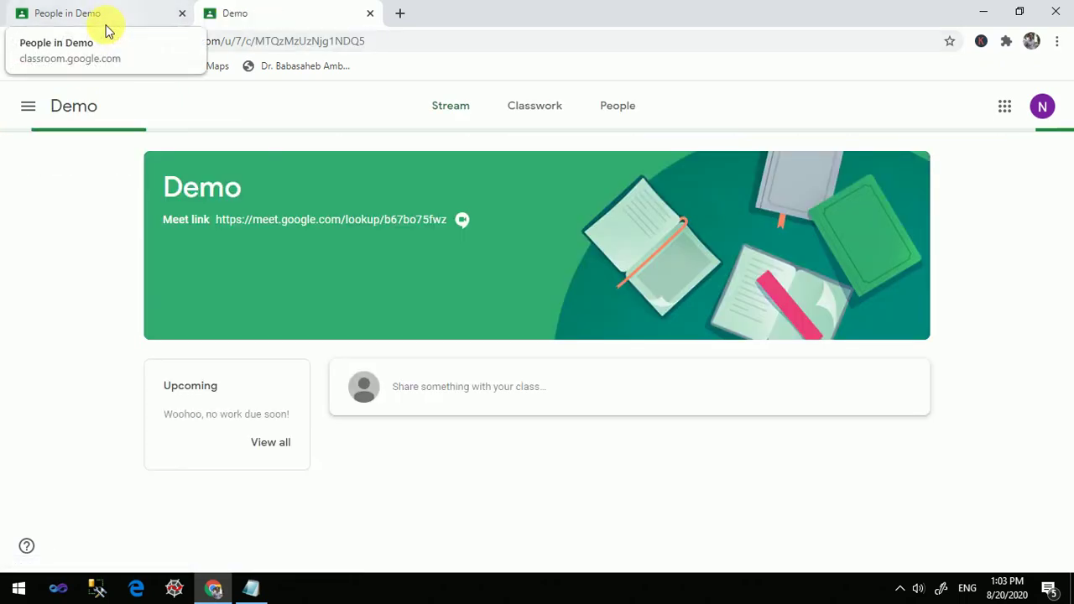
Review the Demo stream and class roster in the teacher's tab
click(94, 14)
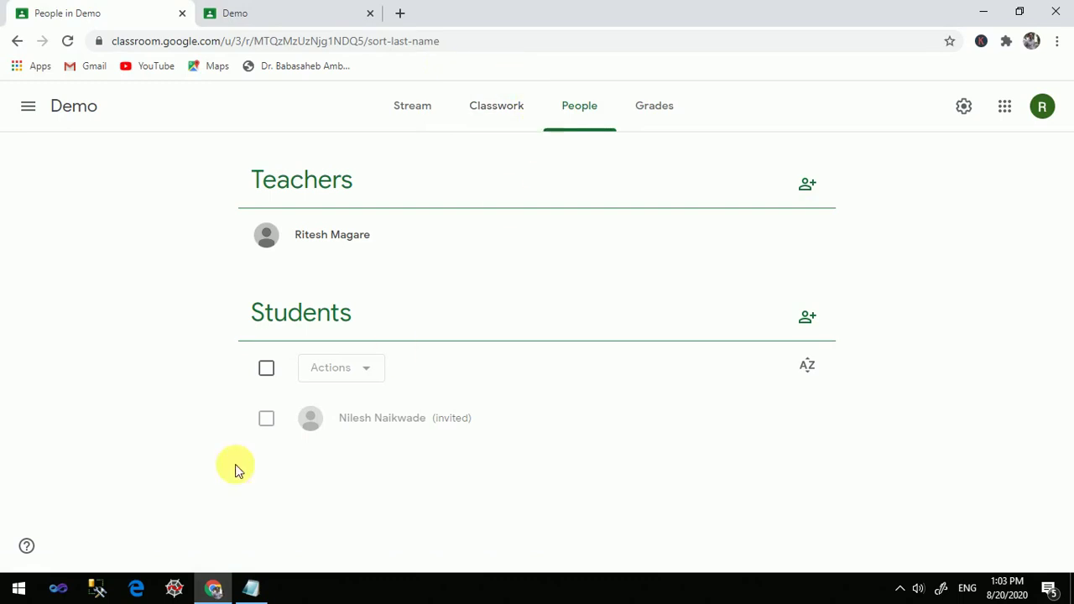
click(412, 111)
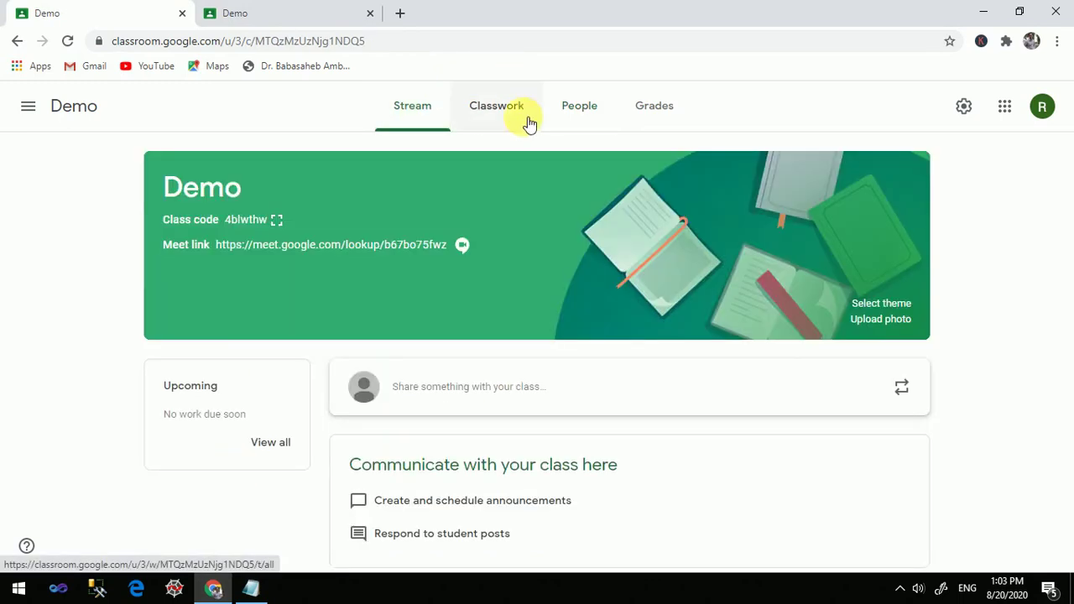
click(583, 109)
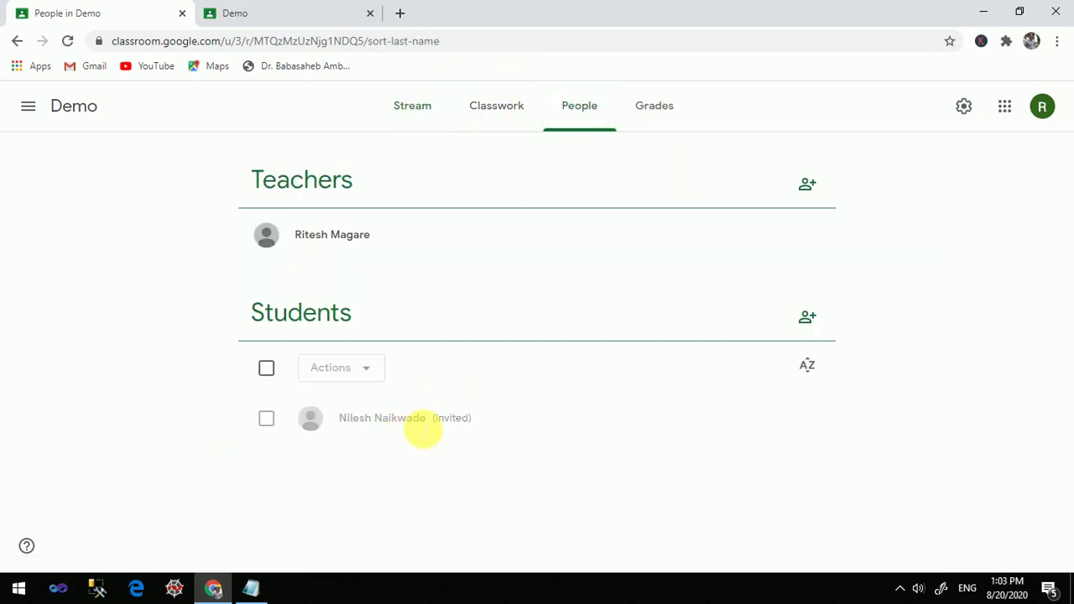
Back in the student's Demo tab, dismiss the Create posts tip and open Classwork
click(257, 10)
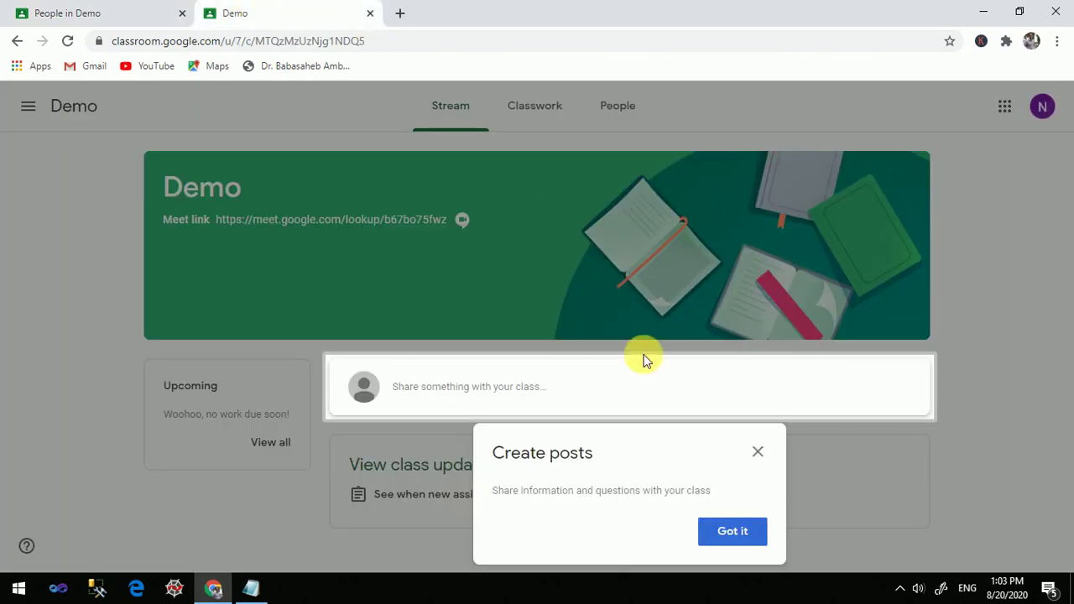
click(758, 451)
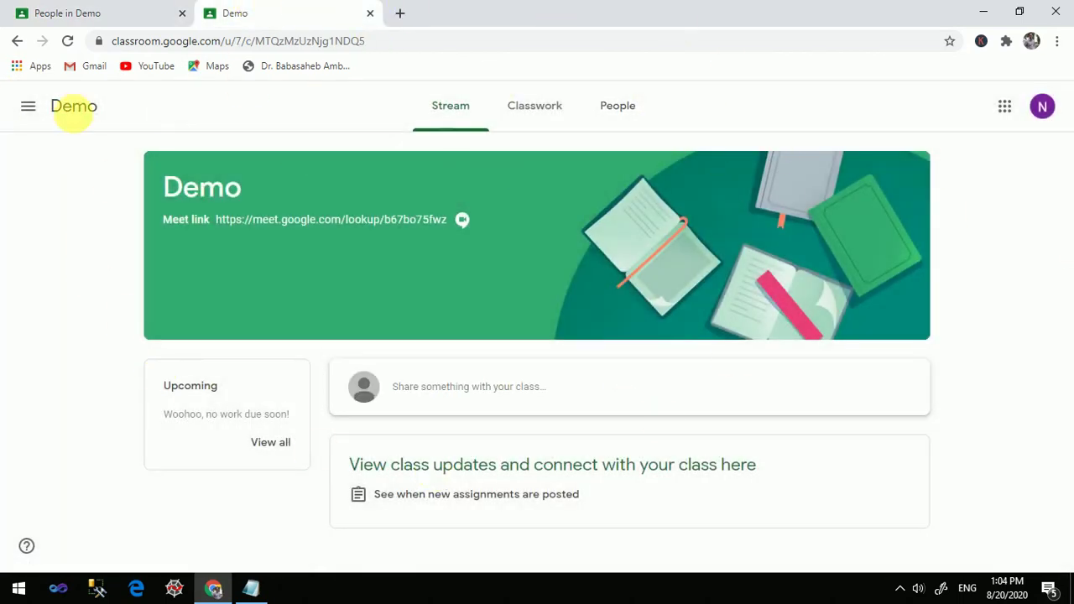
click(565, 112)
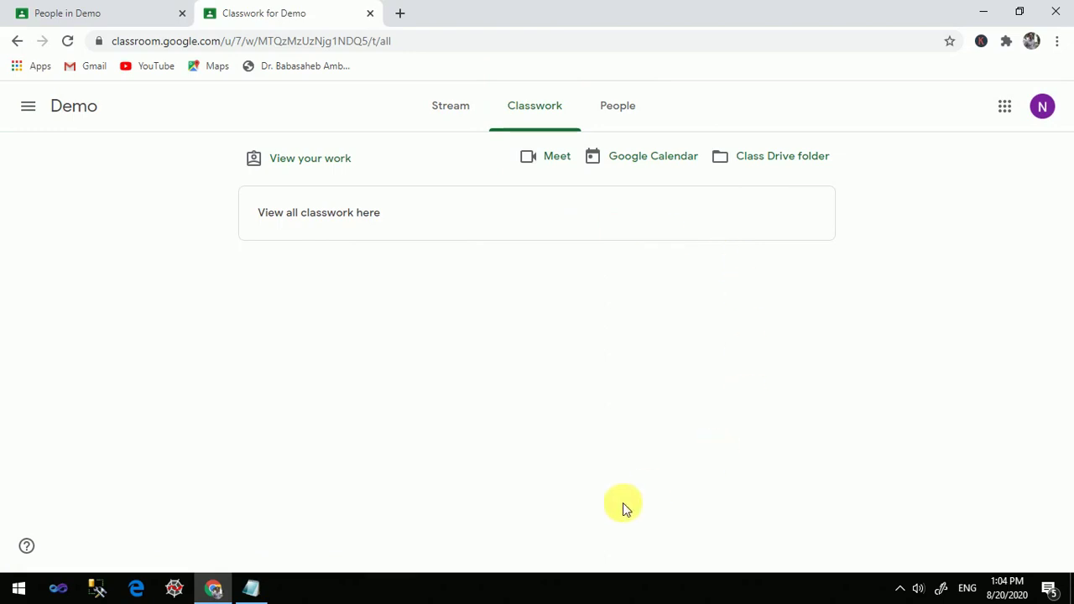
Return to the Demo class Stream page showing the class Meet link
click(450, 107)
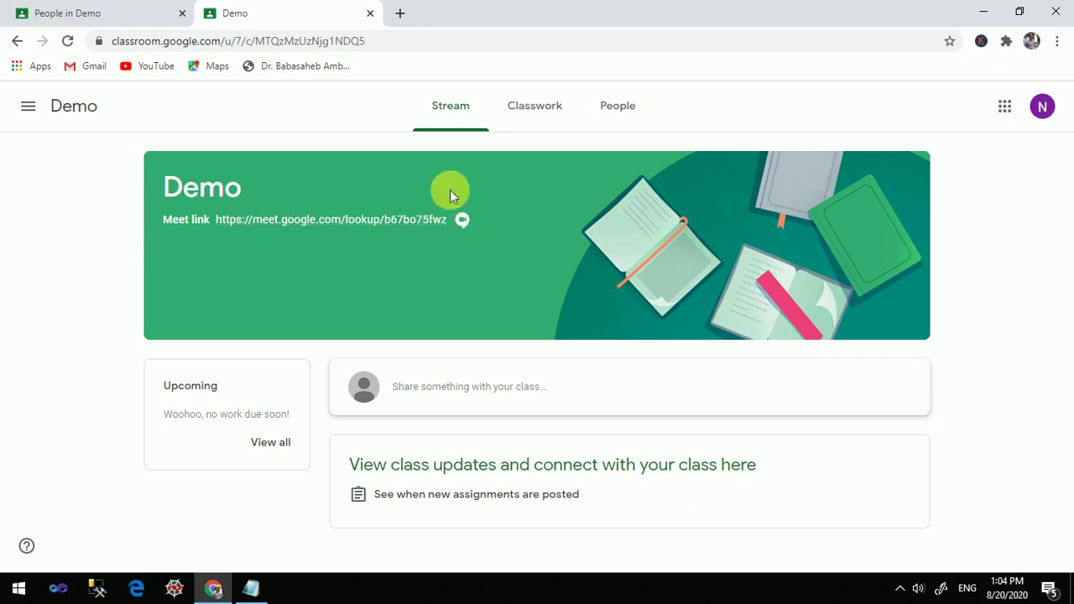
Try the class Meet link as the student, then close the 'Something went wrong' Meet tab
click(289, 223)
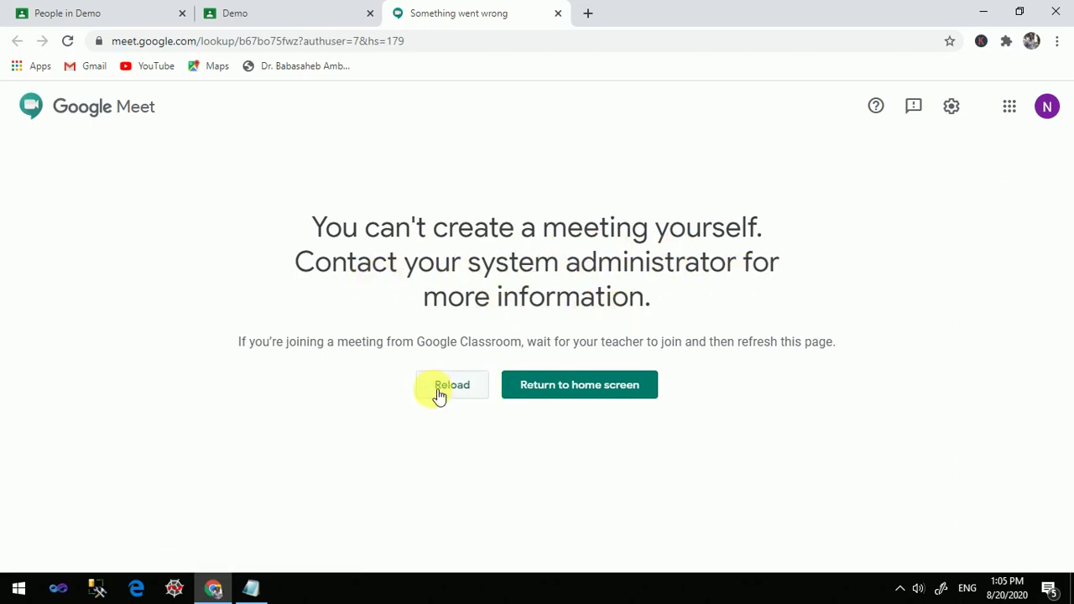
click(556, 14)
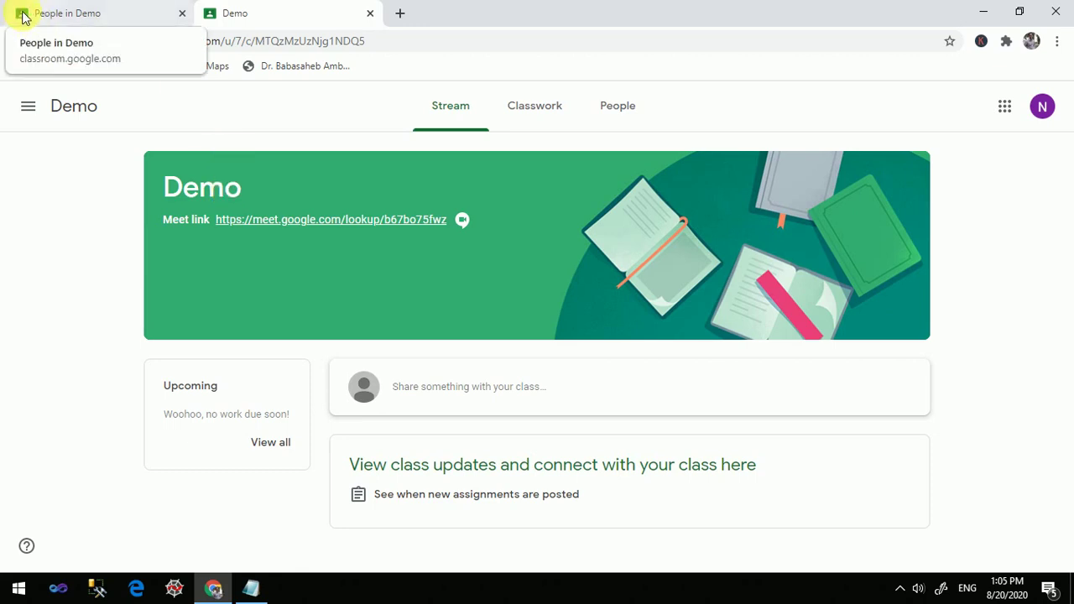
In the teacher's tab, go from People back to the Demo Stream and open the Meet link
click(116, 12)
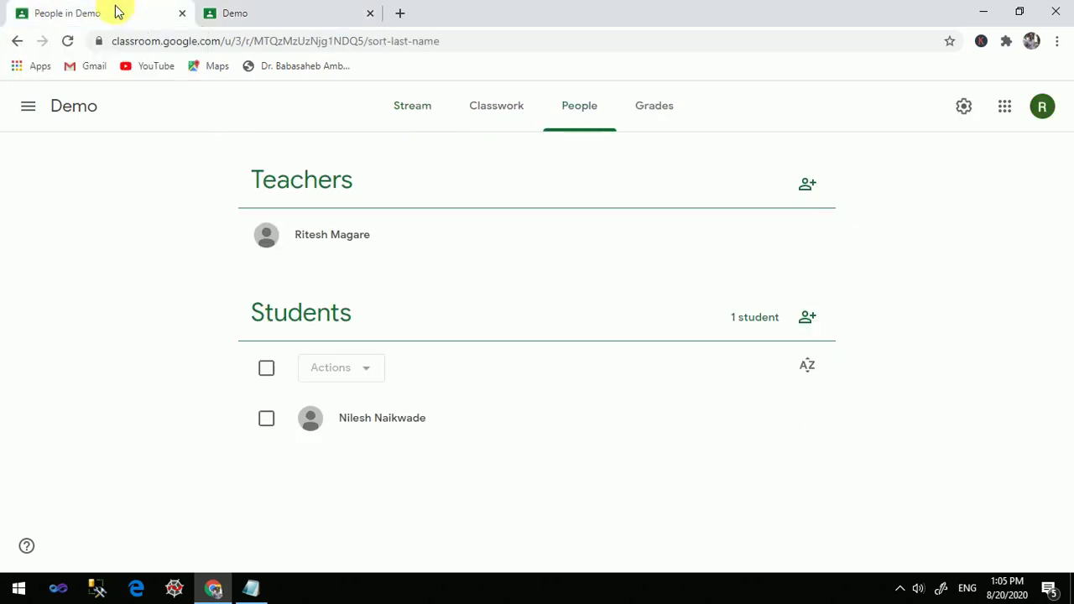
click(402, 121)
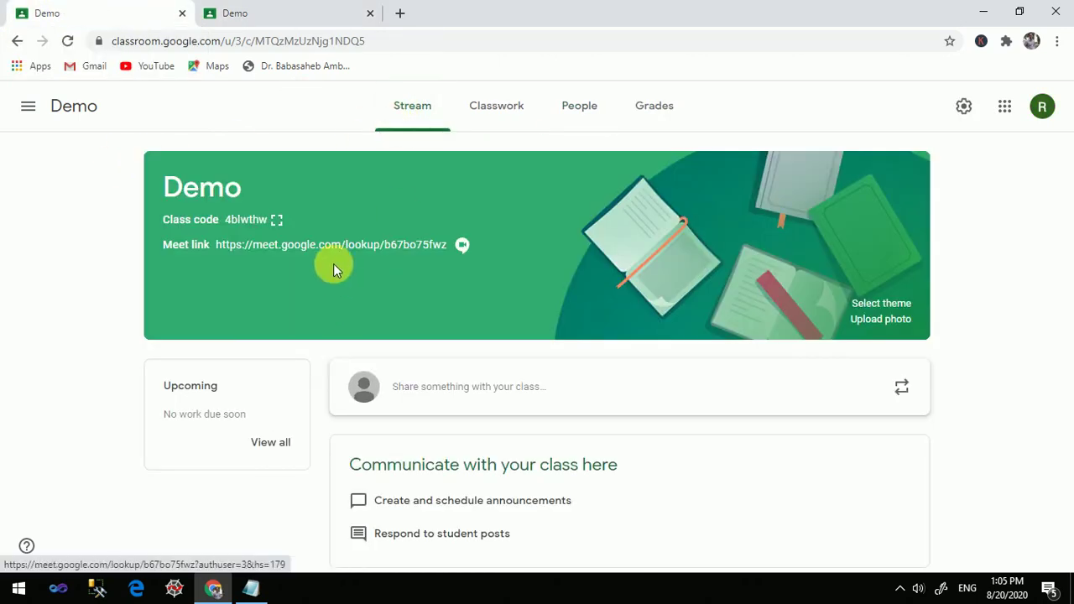
click(341, 243)
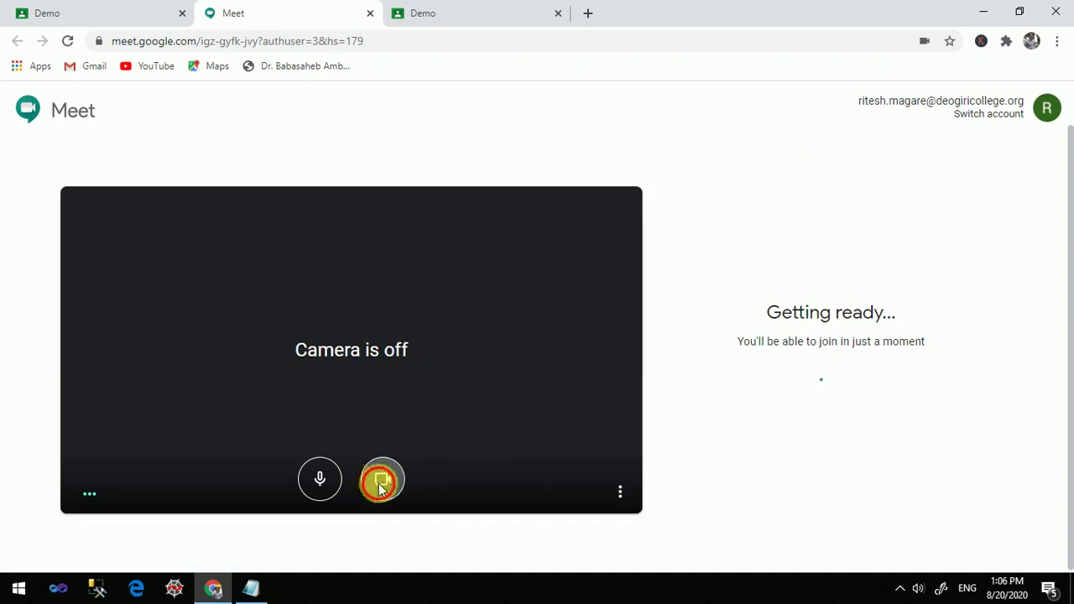
click(383, 481)
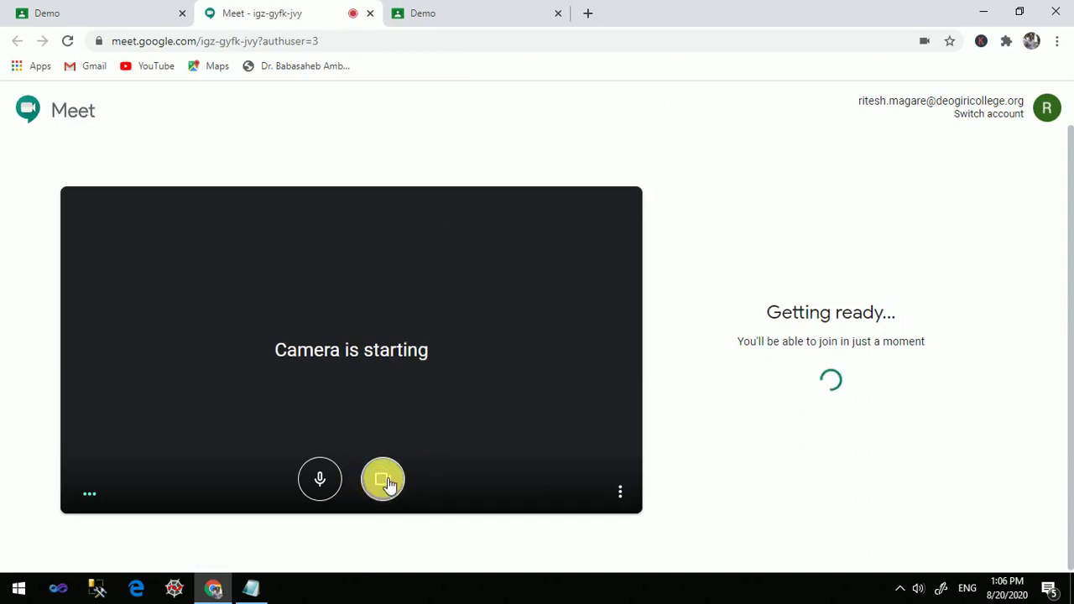
click(384, 484)
click(338, 491)
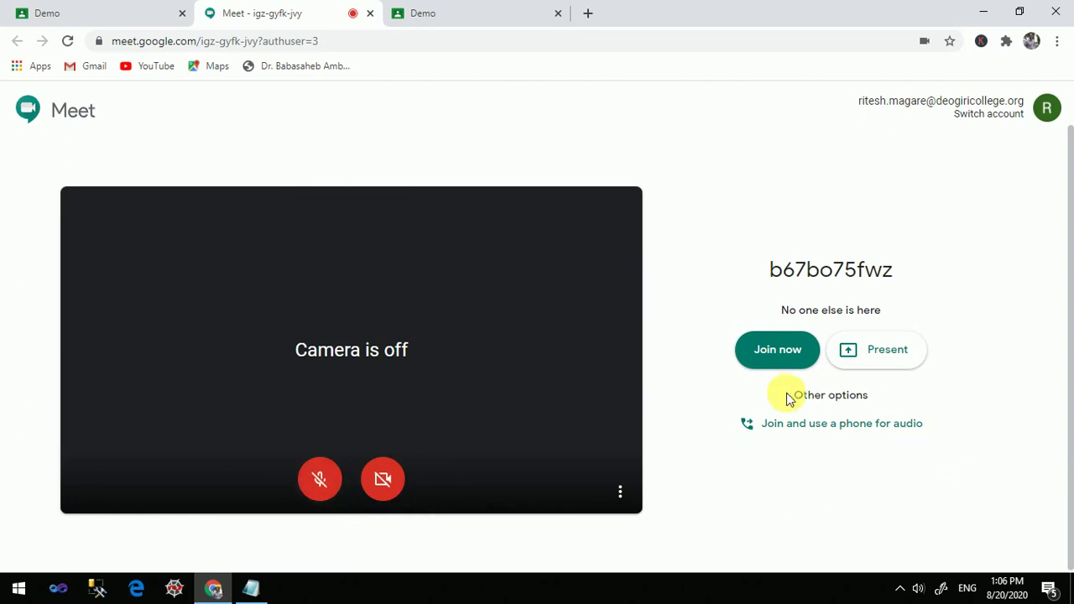
click(776, 353)
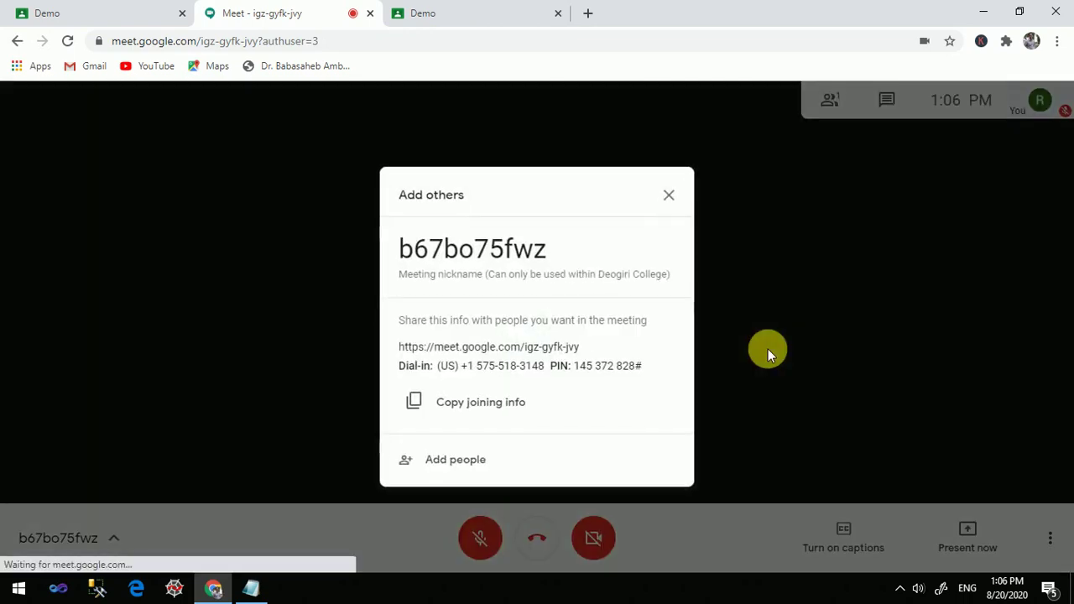
click(668, 191)
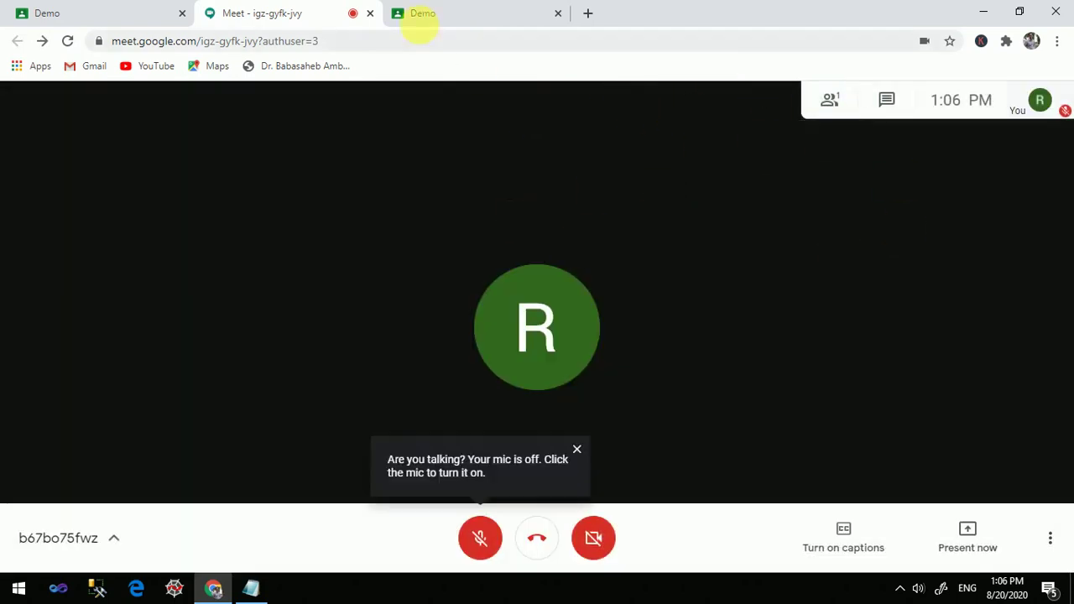
click(424, 14)
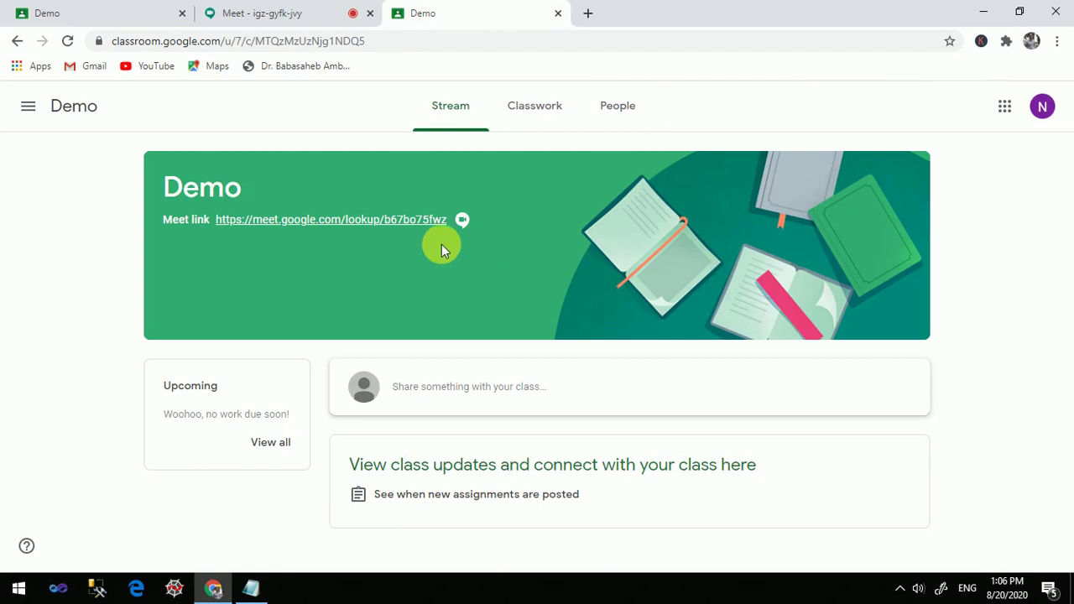
Join the class meeting as the student with camera and mic off, check participants, then leave
click(387, 220)
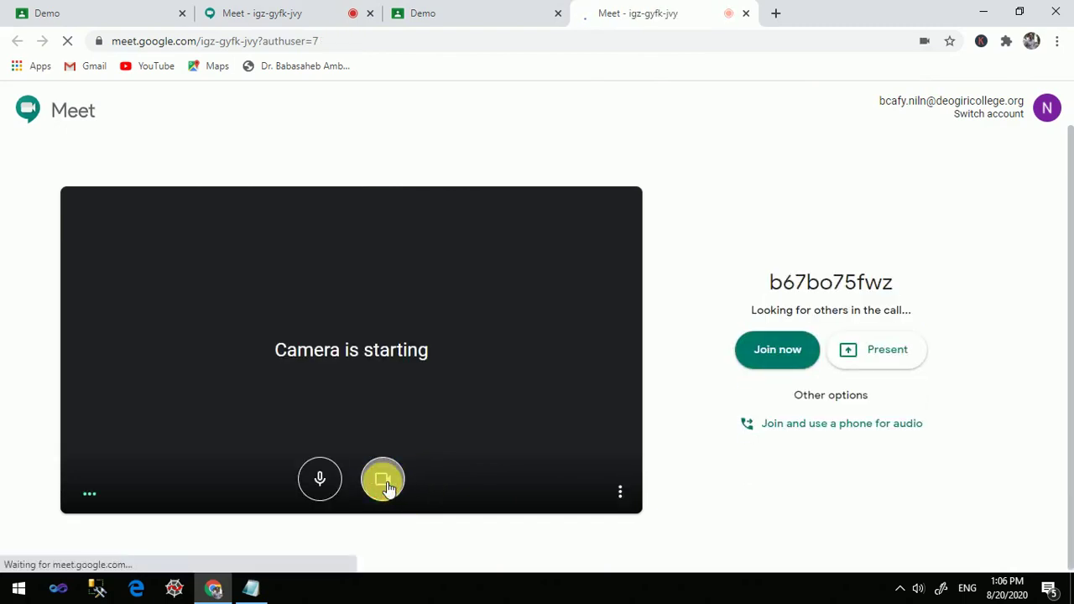
click(385, 485)
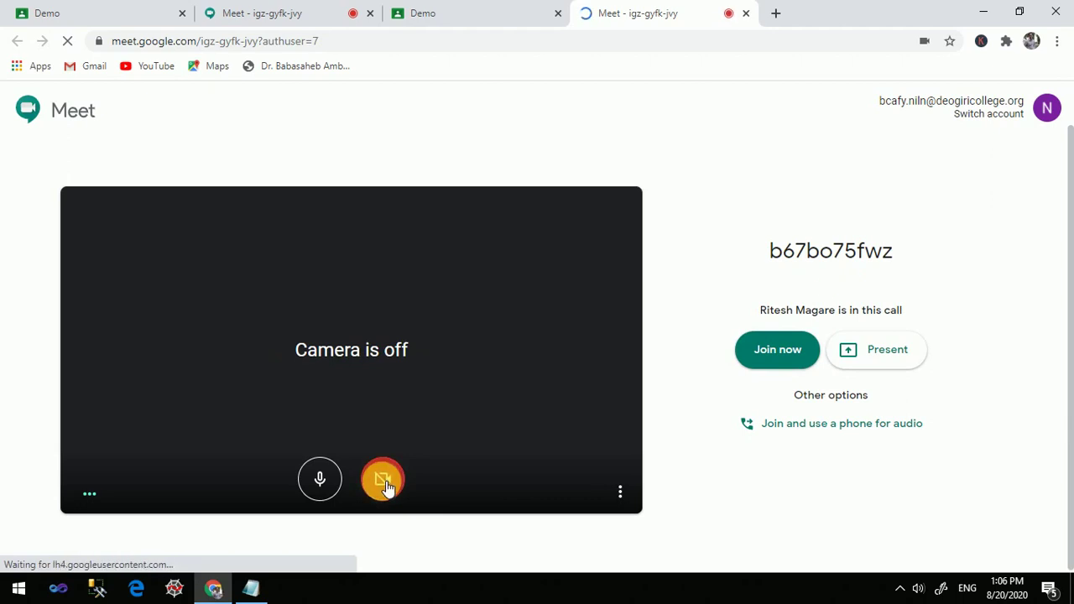
click(320, 479)
click(780, 352)
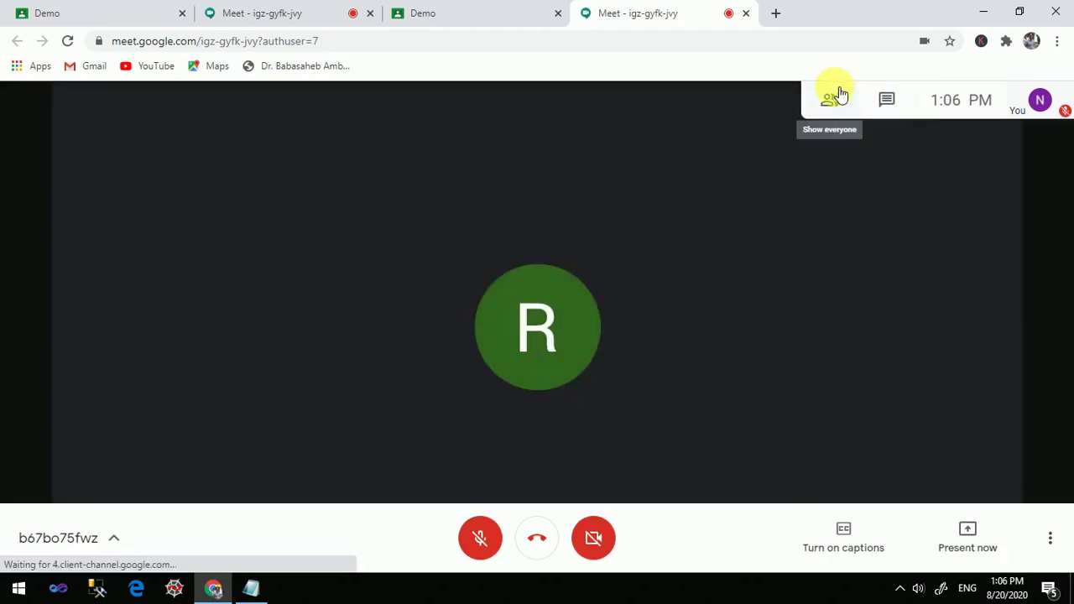
click(839, 99)
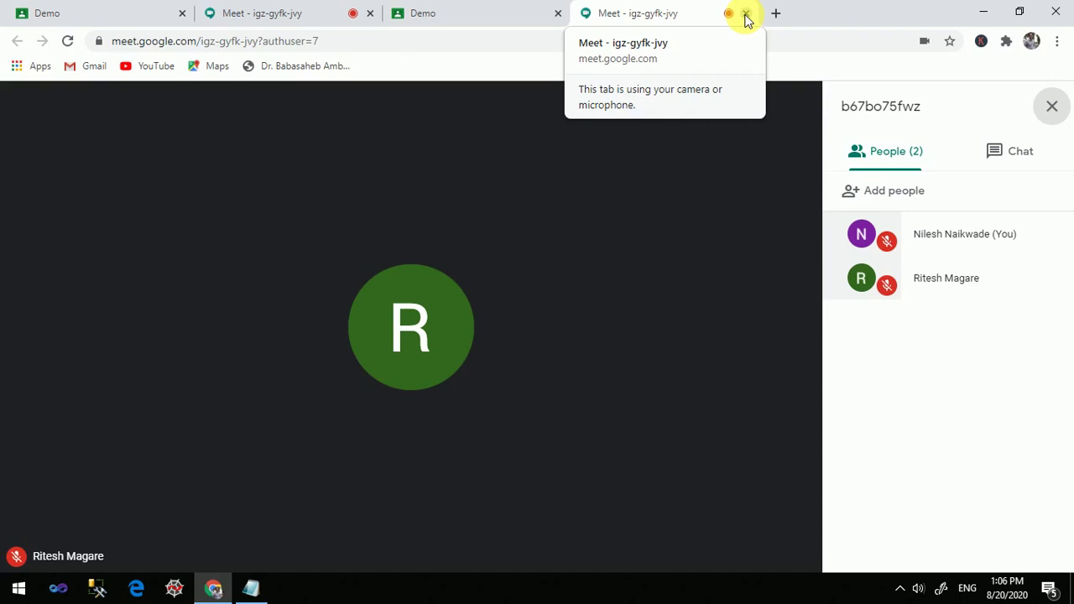
click(746, 14)
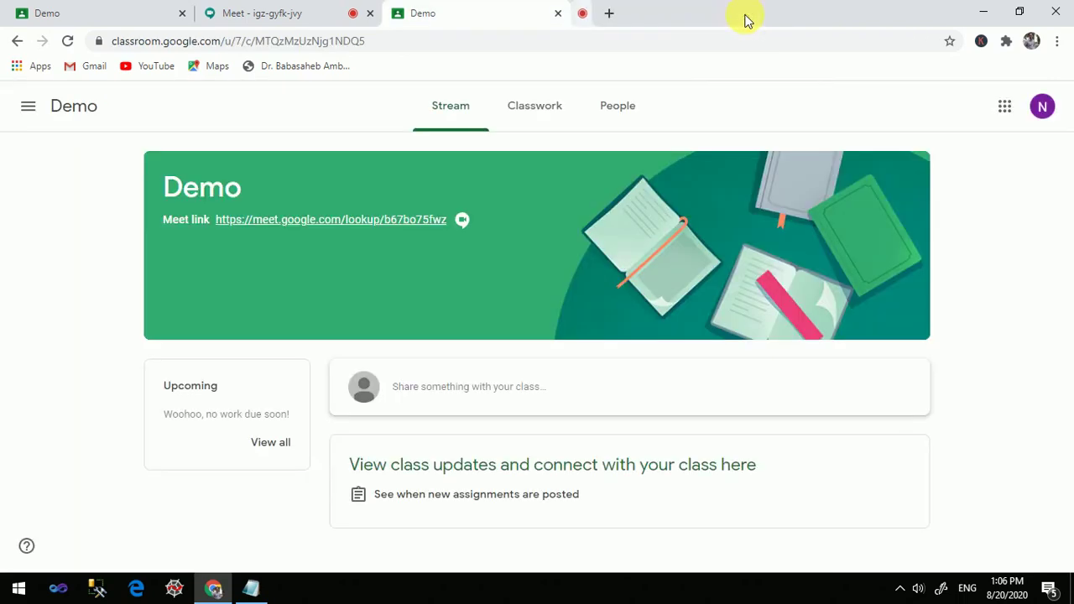
Confirm the student left the teacher's meeting, then close the teacher's Meet tab
click(300, 15)
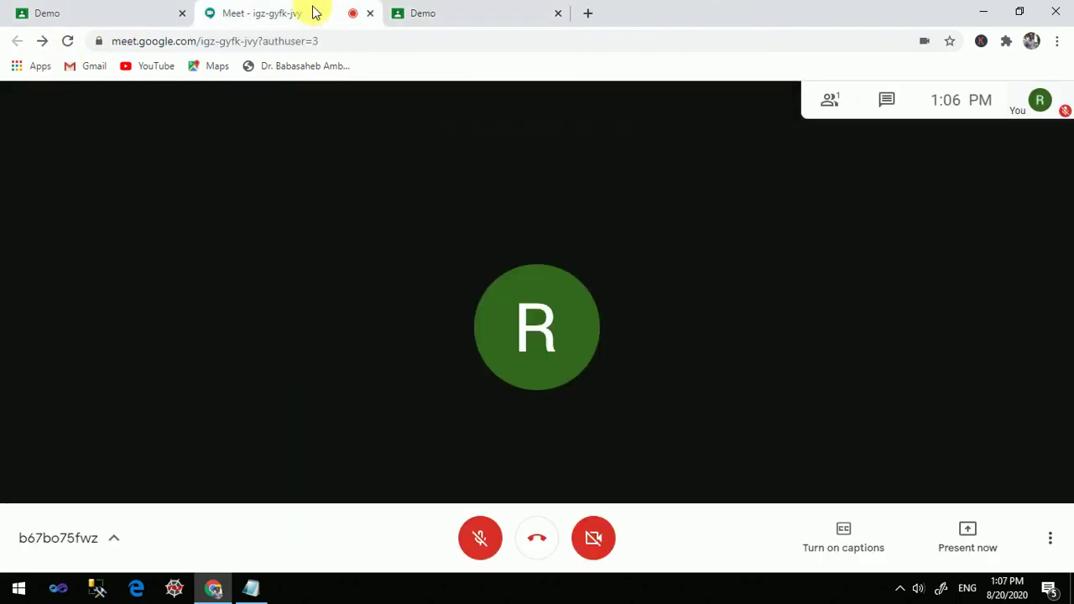
click(369, 17)
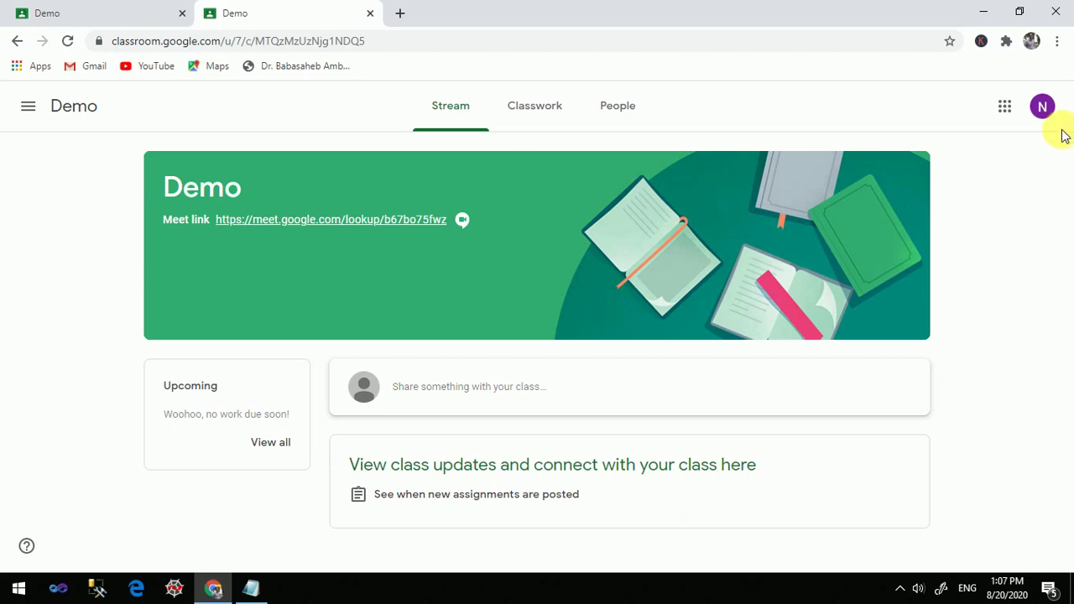
click(1004, 106)
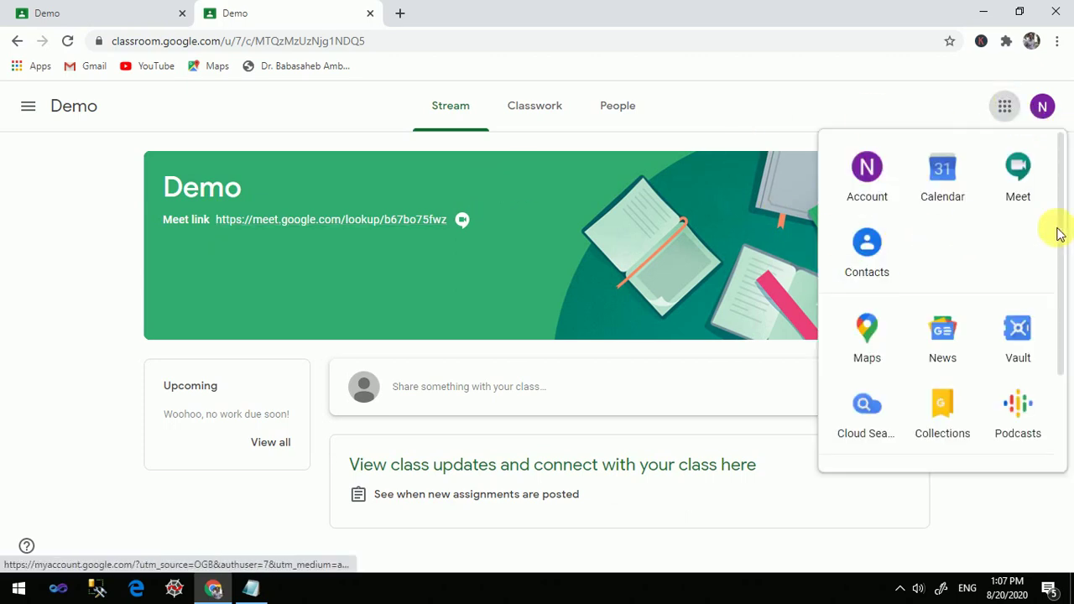
drag(1059, 238, 1060, 348)
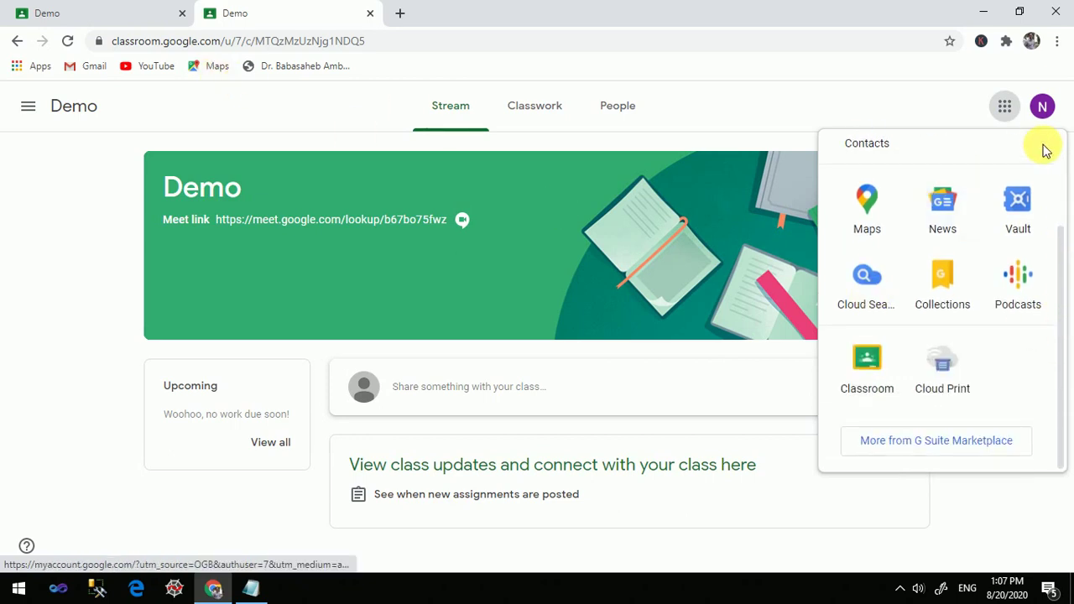
click(1043, 106)
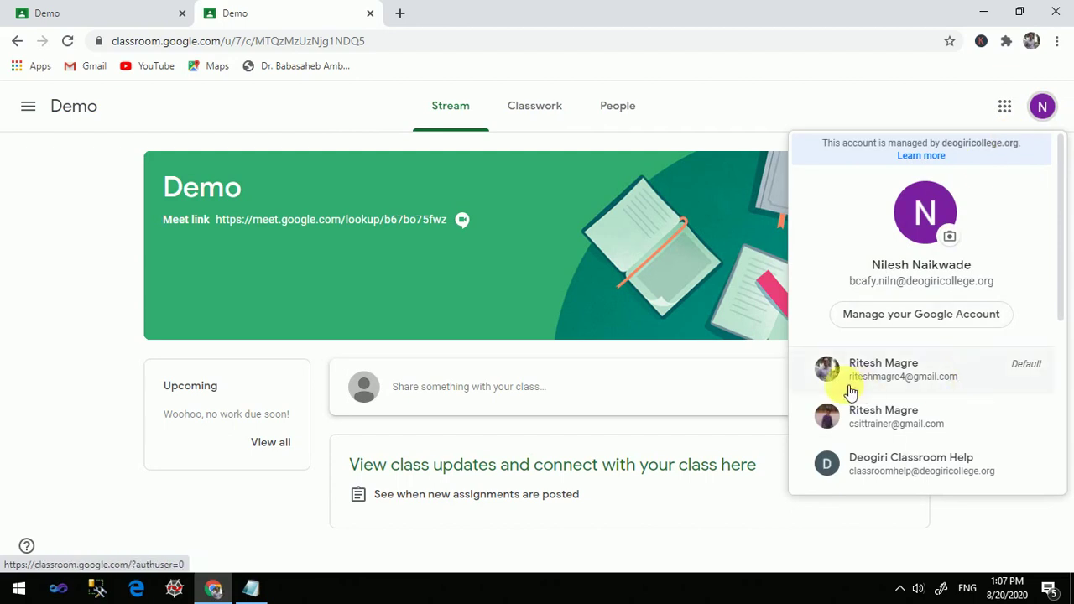
click(731, 108)
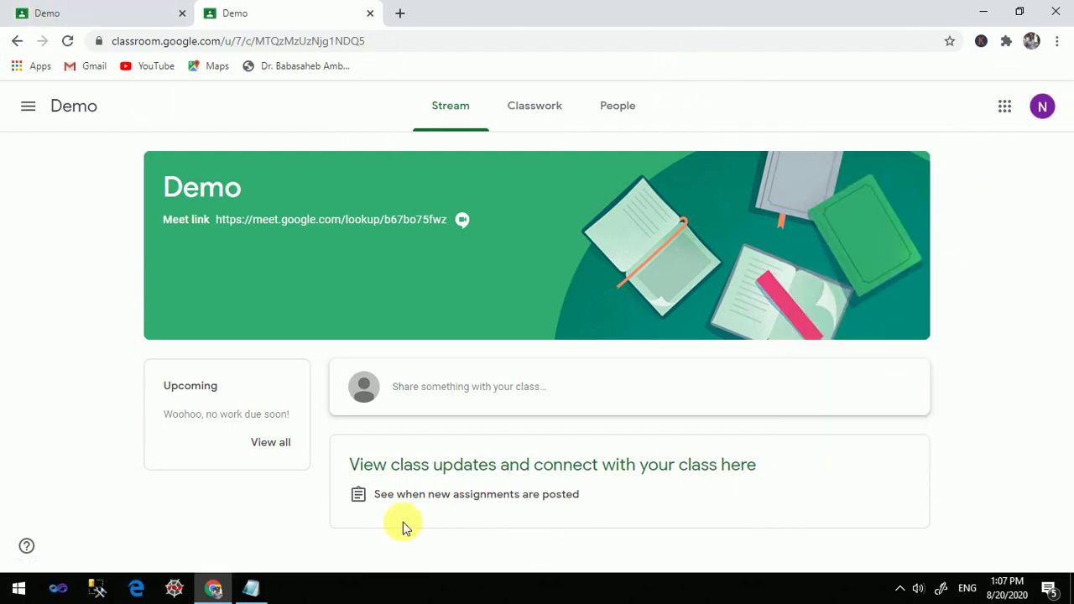